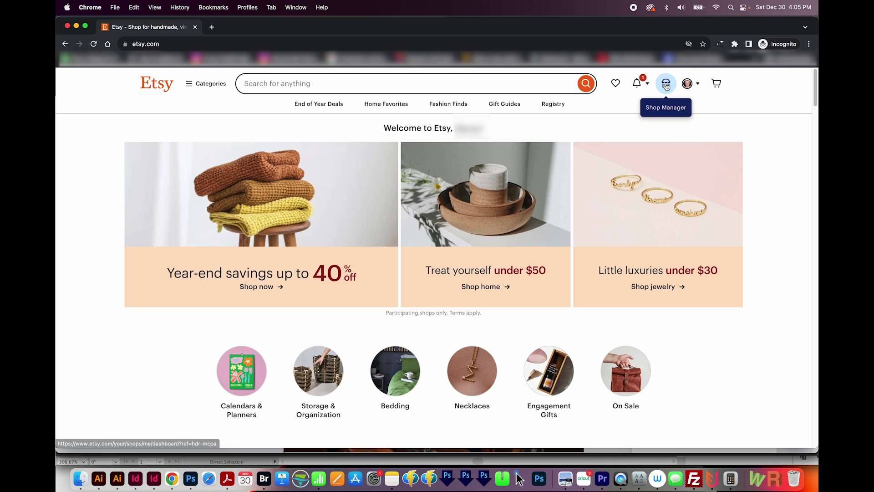
Open Shop Manager, preview the Search panel, then return to the Dashboard.
left_click(665, 86)
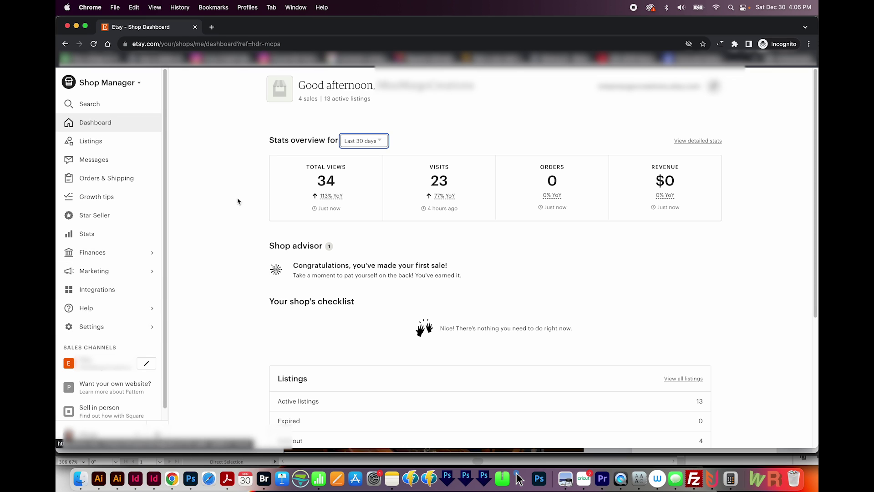
left_click(99, 104)
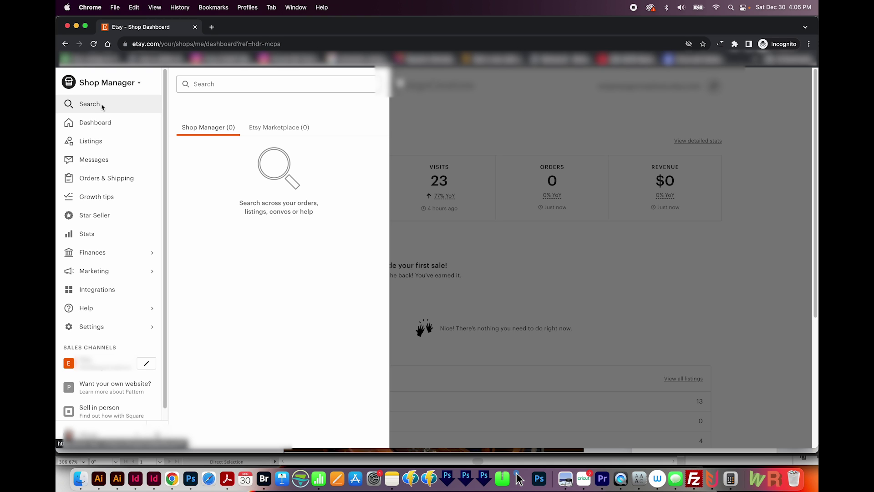
left_click(97, 124)
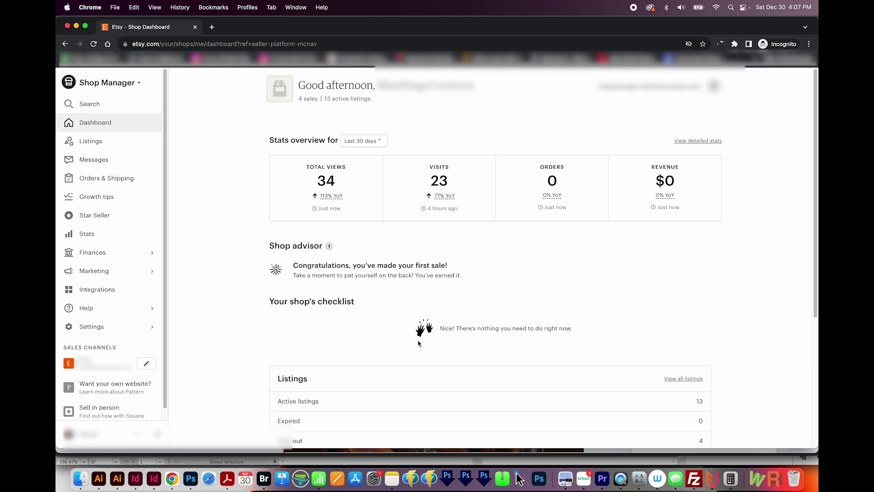
scroll(420, 340, "down", 3)
scroll(422, 336, "up", 2)
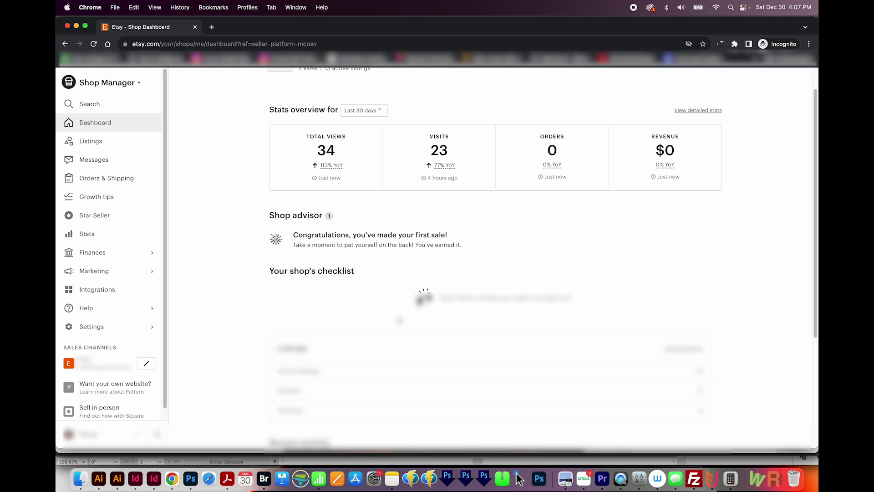
scroll(400, 320, "down", 5)
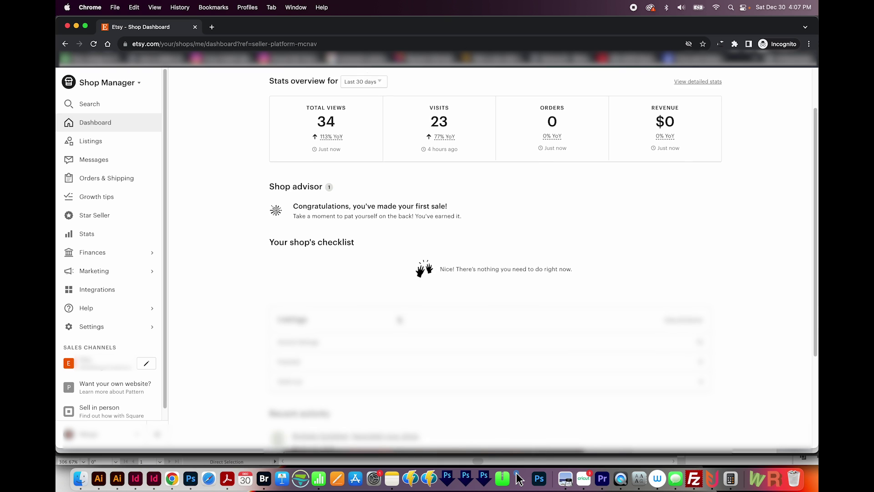
scroll(400, 318, "down", 1)
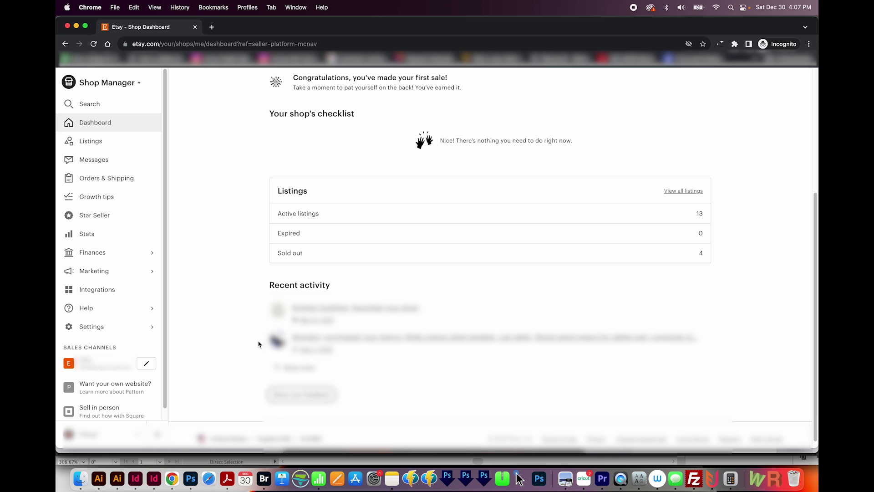
Open Listings and try the first listing's gear menu and Quick edit mode.
left_click(131, 147)
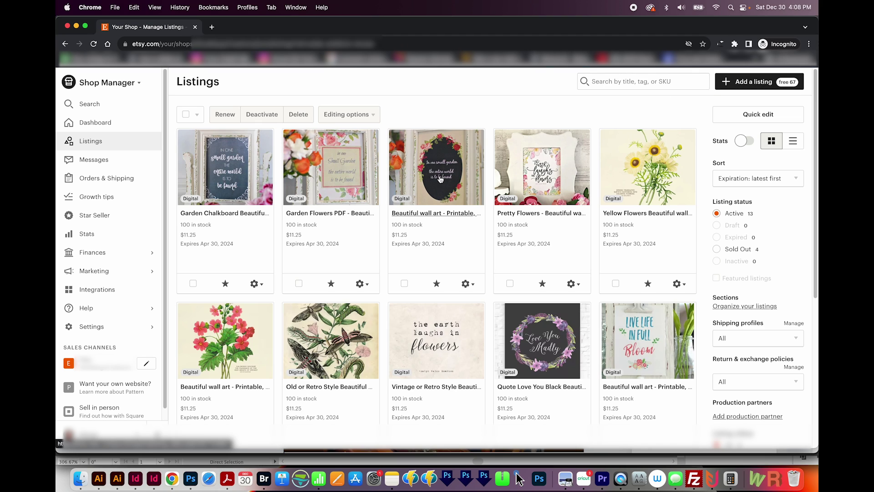
left_click(255, 285)
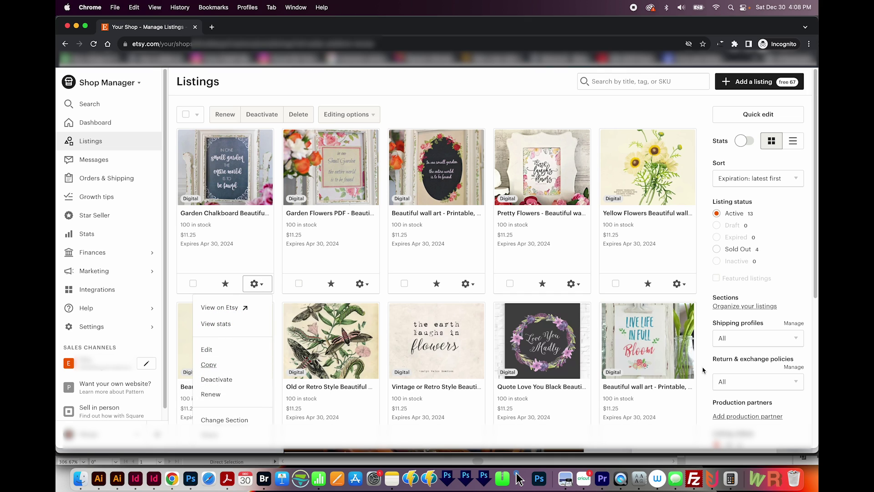
left_click(731, 115)
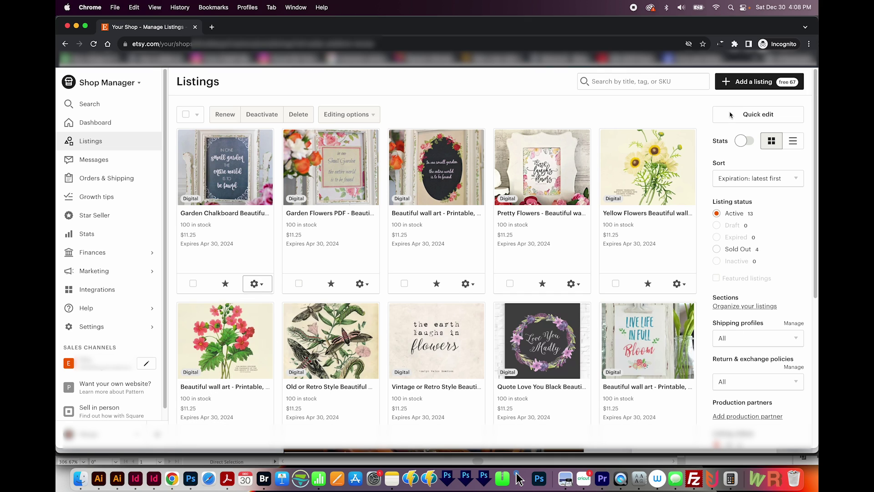
left_click(731, 115)
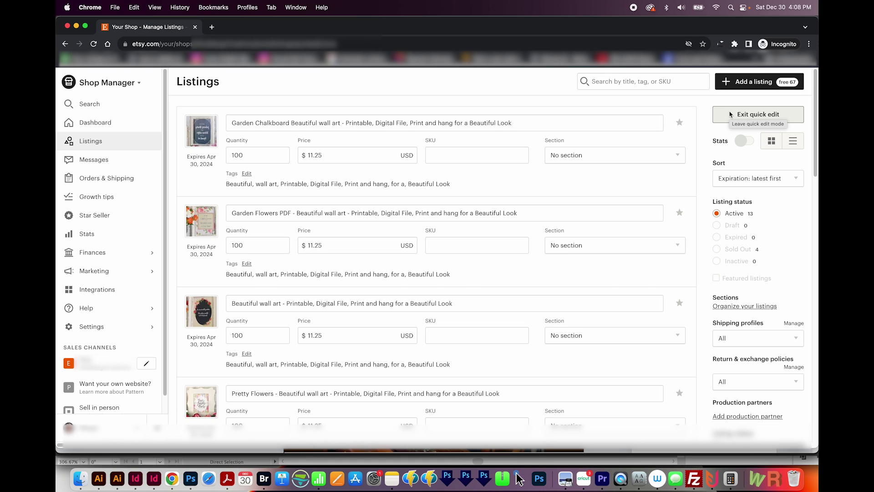
left_click(730, 115)
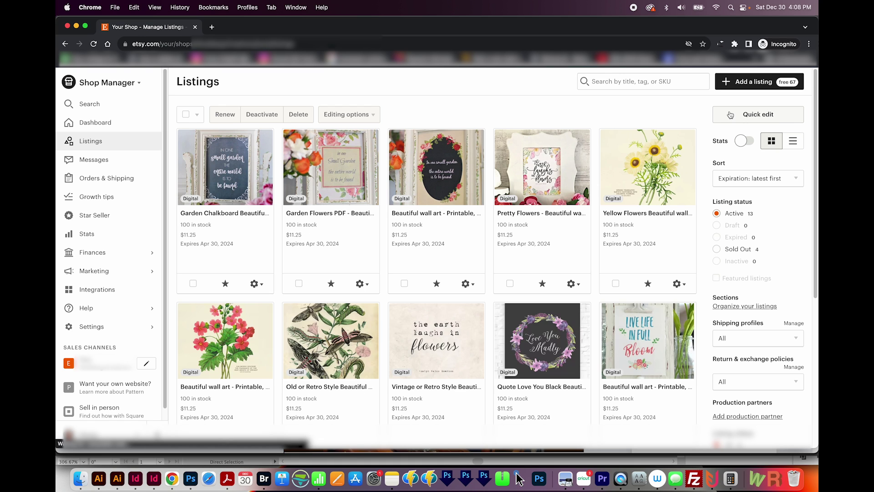
Try the listing search, then toggle per-listing Stats on and off.
left_click(603, 82)
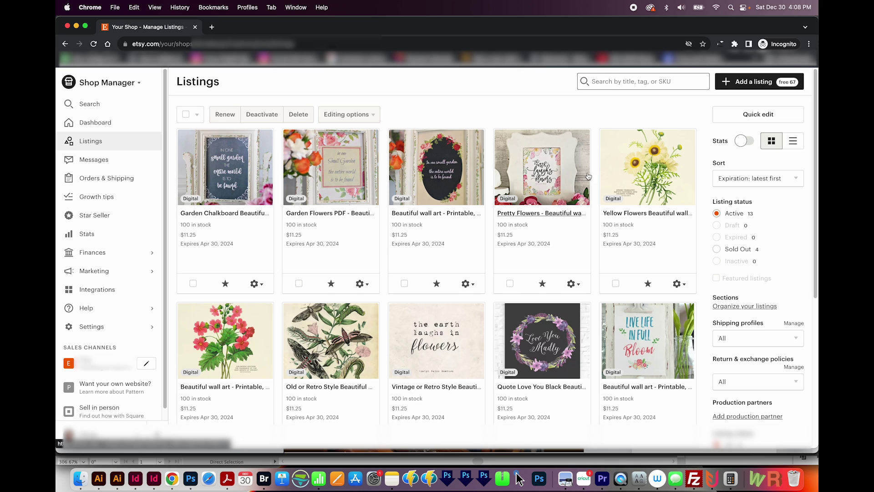
left_click(742, 142)
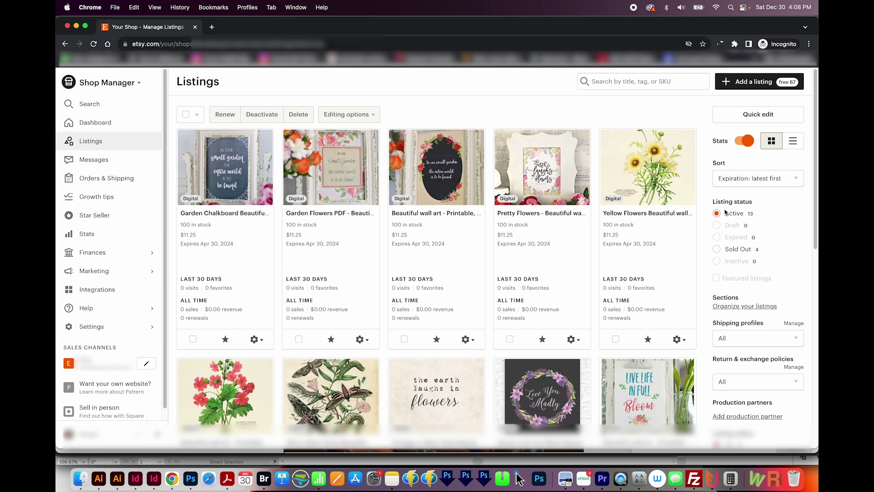
left_click(746, 142)
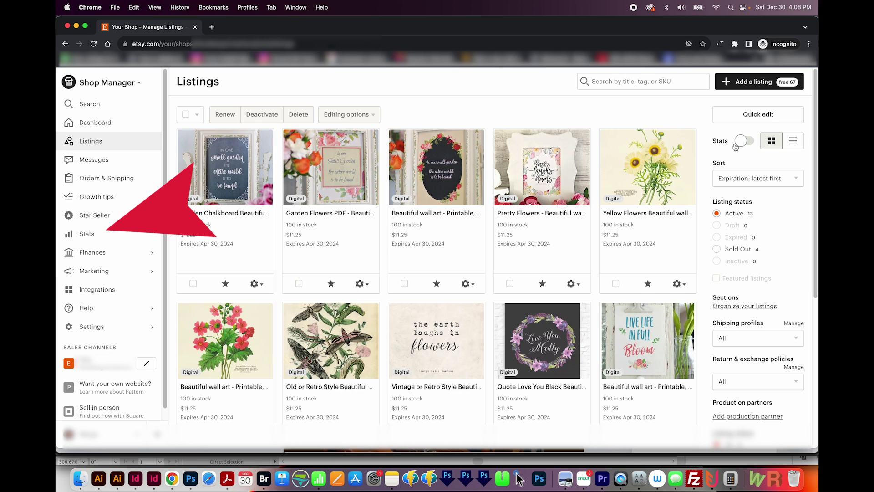
Sort listings by Price: low to high and leave the Tags filter on All.
left_click(774, 182)
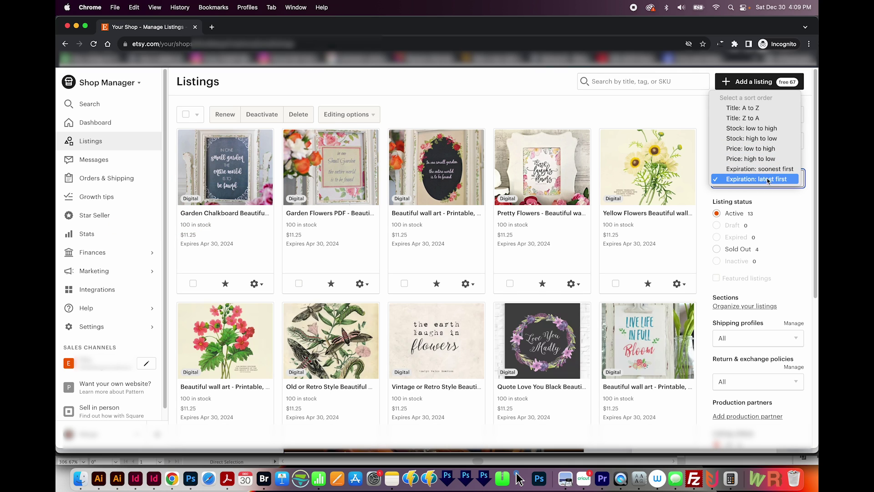
left_click(777, 150)
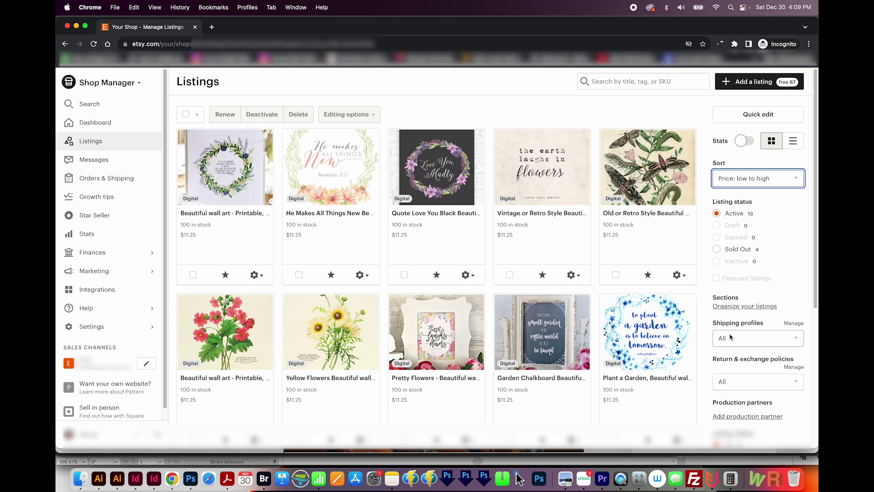
scroll(733, 383, "down", 2)
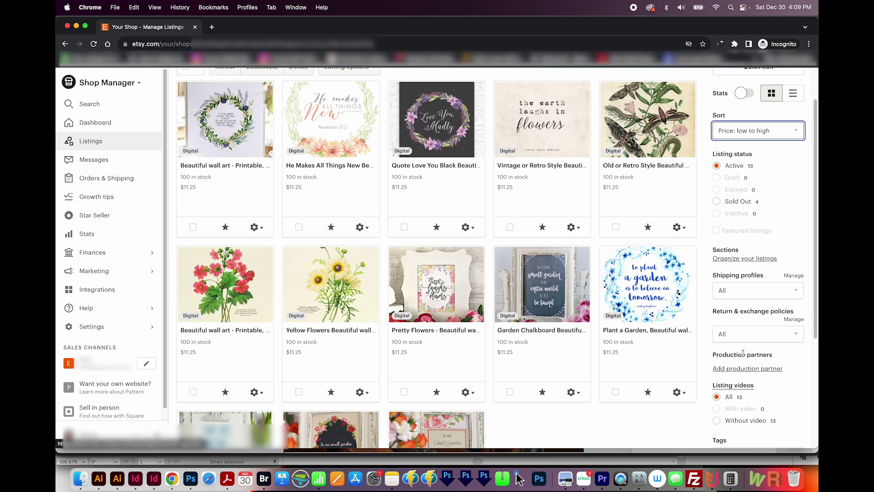
scroll(758, 399, "down", 3)
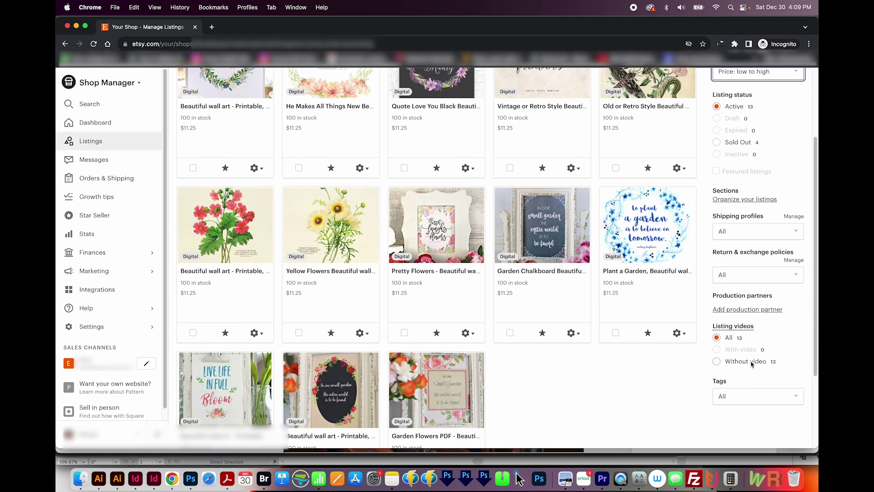
left_click(747, 398)
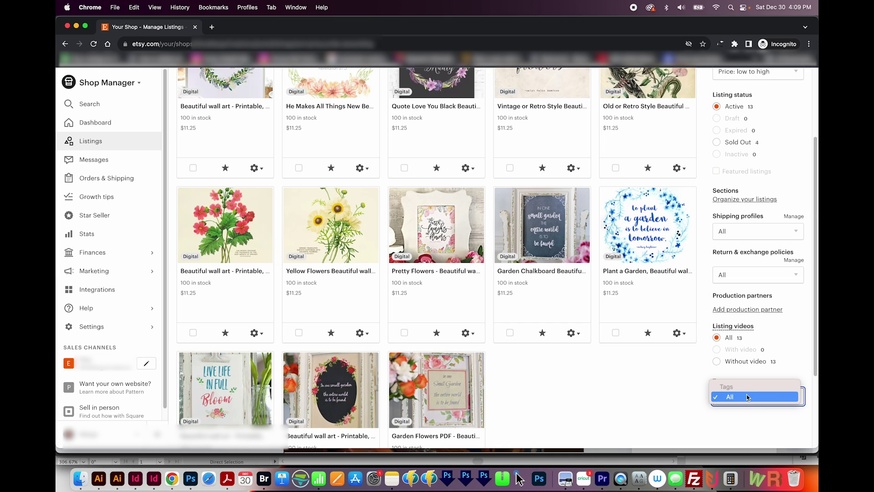
left_click(747, 397)
scroll(656, 376, "up", 5)
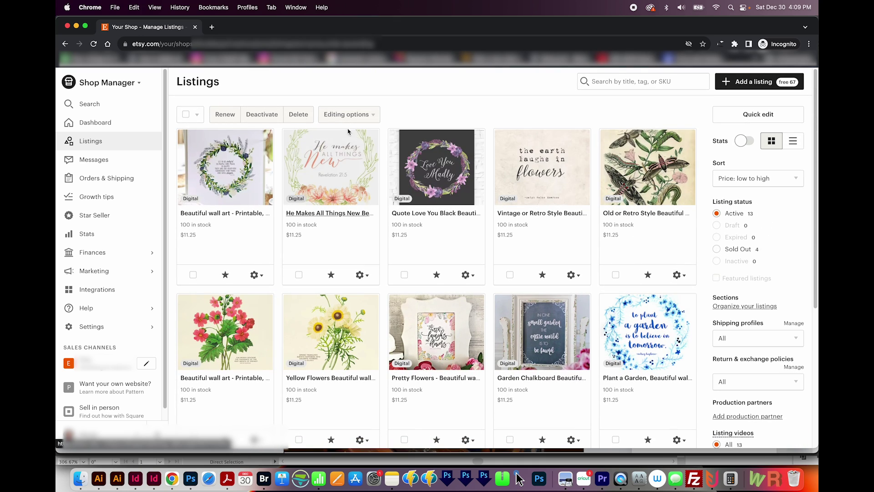
Select all 13 listings and review the bulk selection options.
left_click(186, 115)
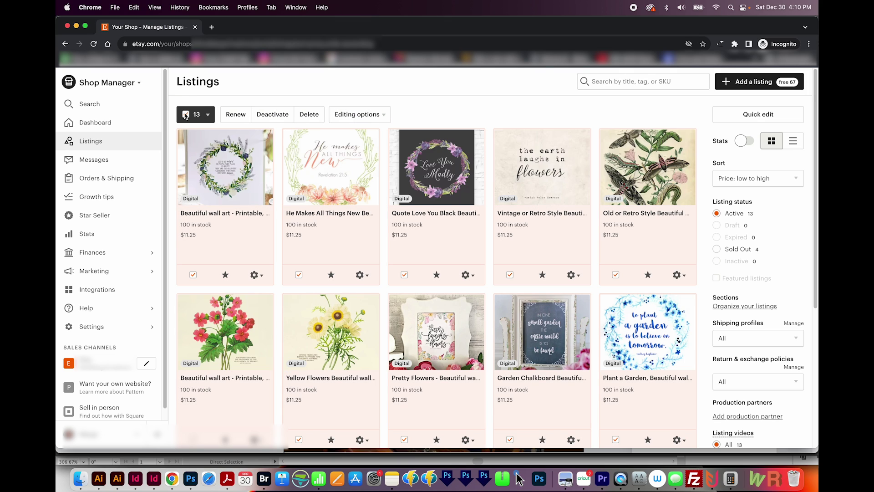
left_click(208, 116)
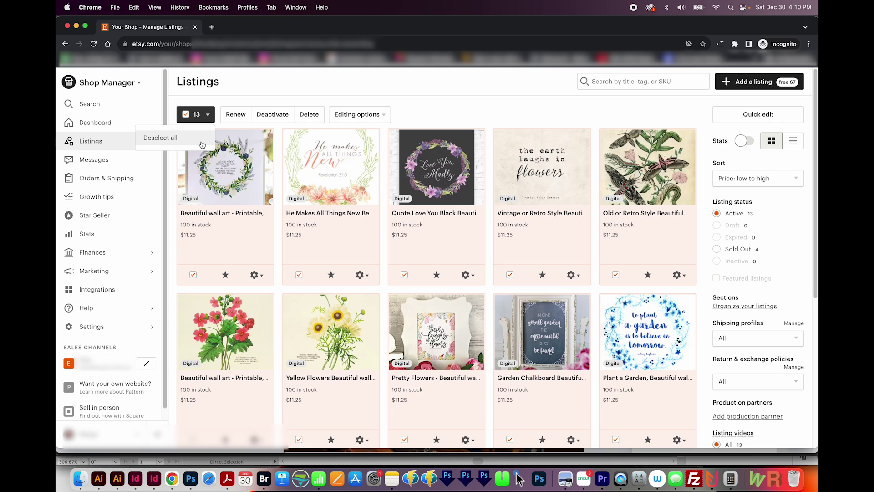
left_click(208, 116)
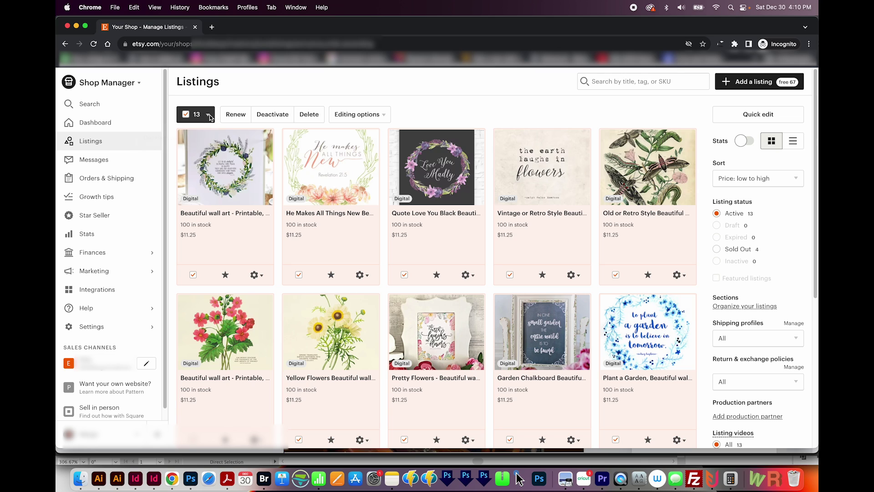
Try a bulk title find-and-replace on all occurrences, then cancel without changes.
left_click(348, 117)
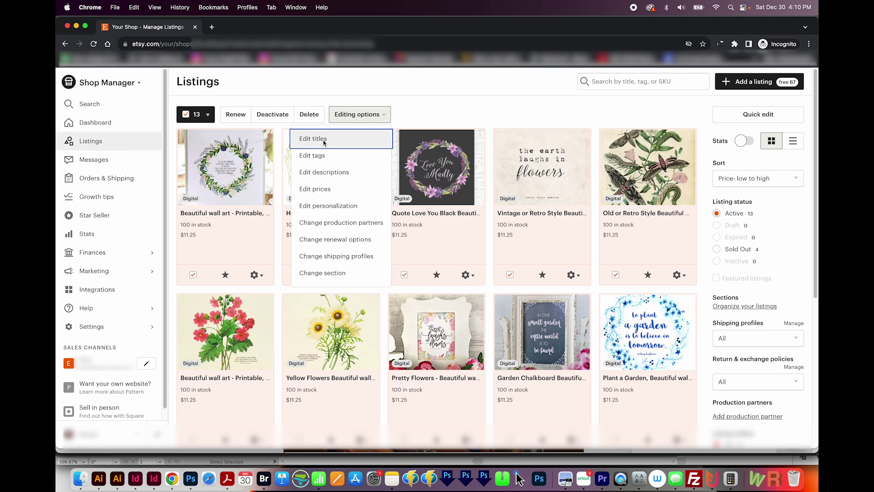
left_click(324, 143)
left_click(338, 166)
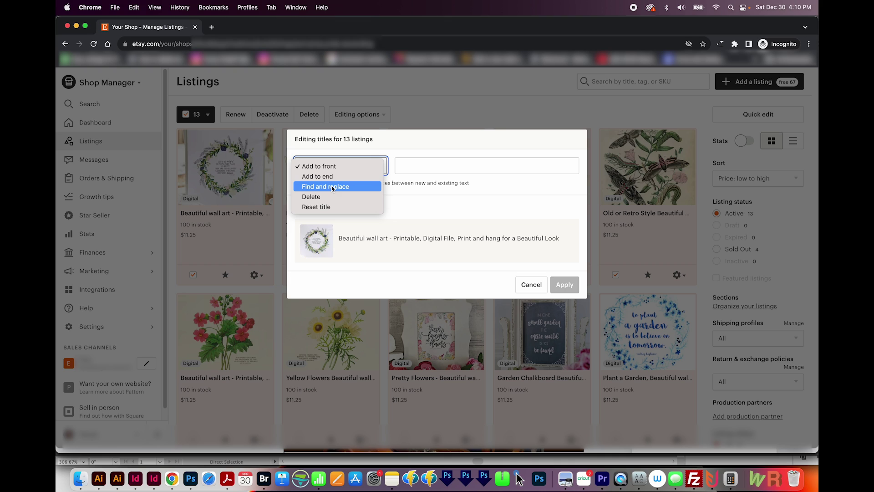
left_click(332, 187)
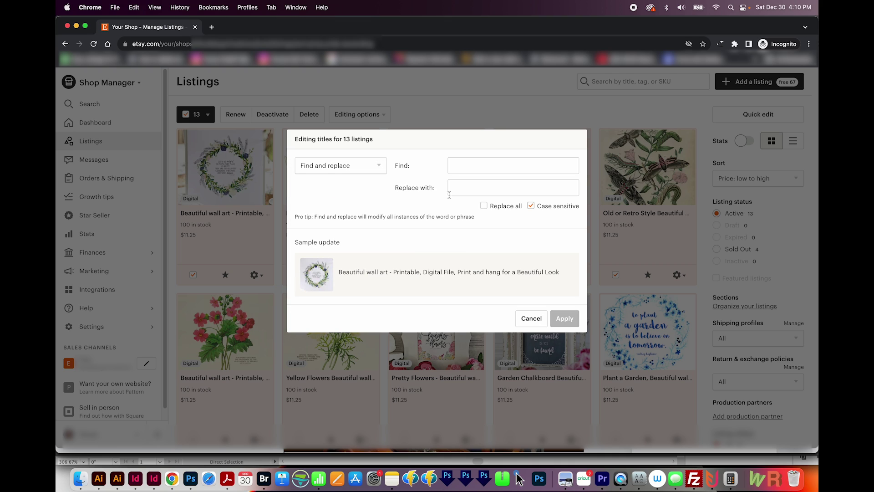
left_click(484, 206)
left_click(531, 319)
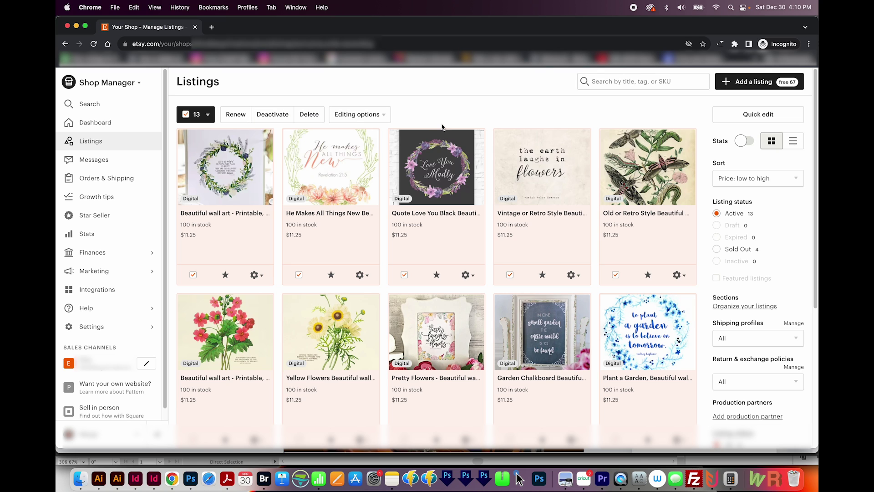
Open Messages, view the latest conversation, and toggle select-all on and off.
left_click(96, 161)
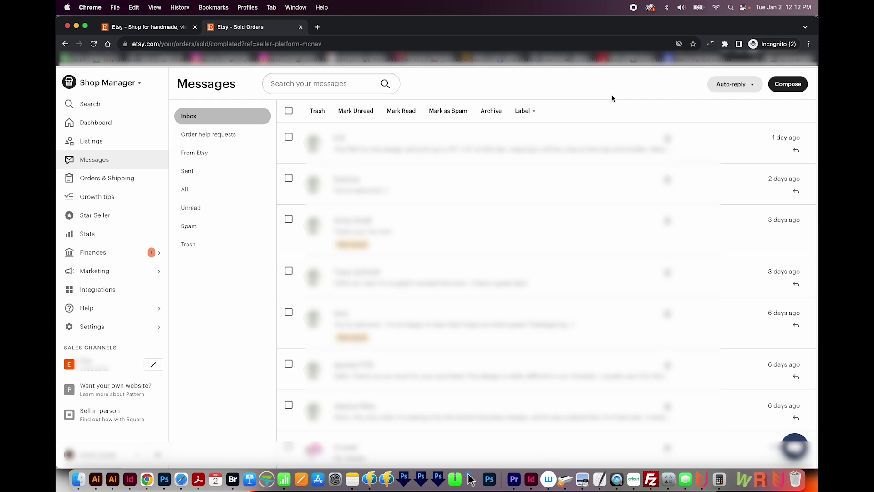
left_click(424, 145)
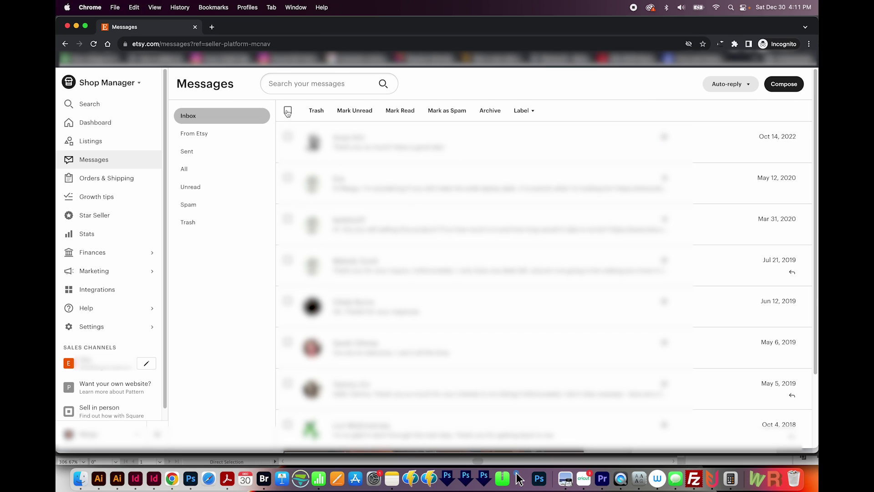
left_click(287, 111)
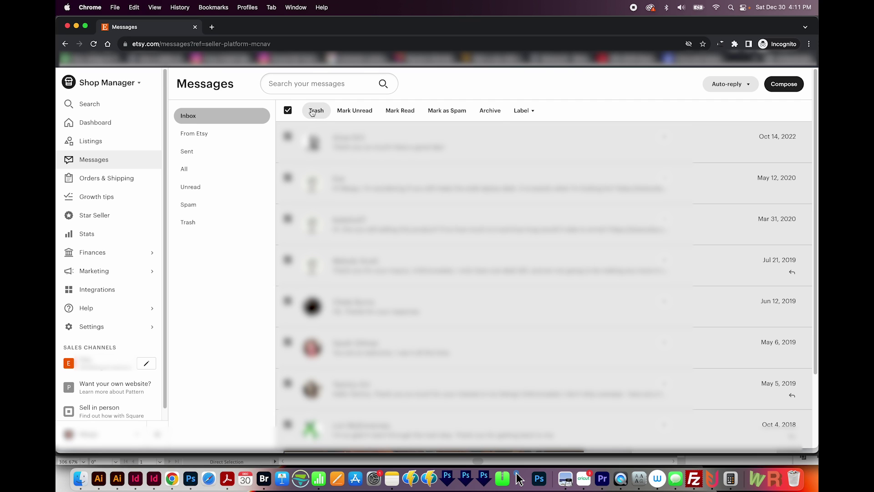
left_click(288, 111)
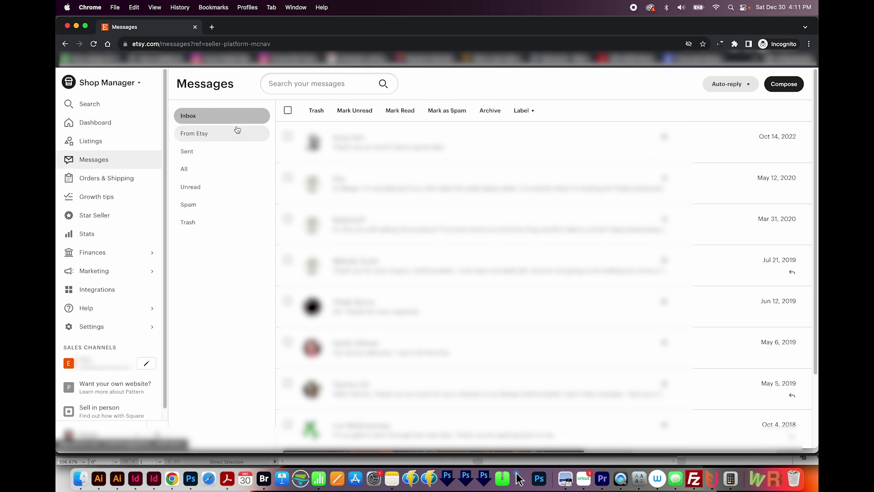
Browse the From Etsy, Sent, Trash and Inbox message folders.
left_click(206, 137)
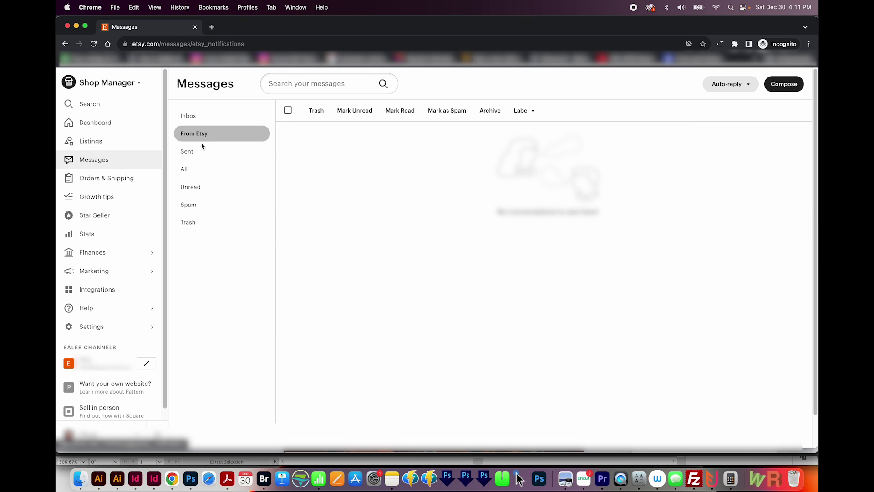
left_click(195, 154)
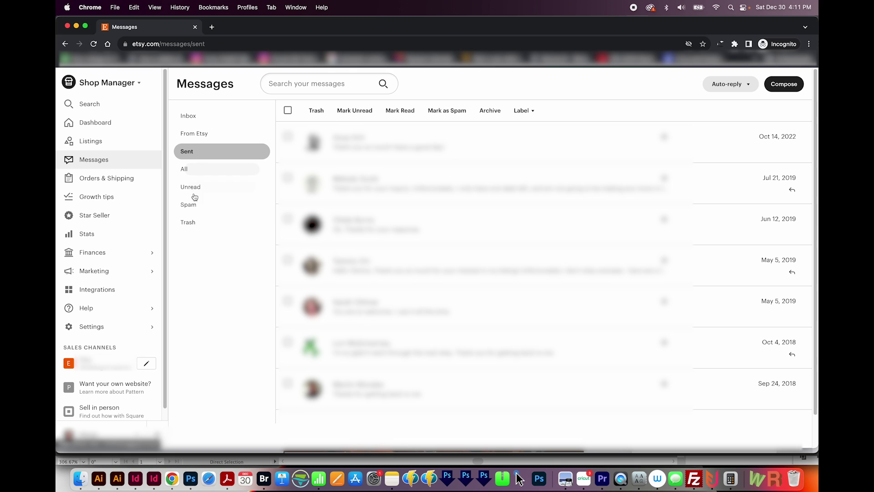
left_click(197, 222)
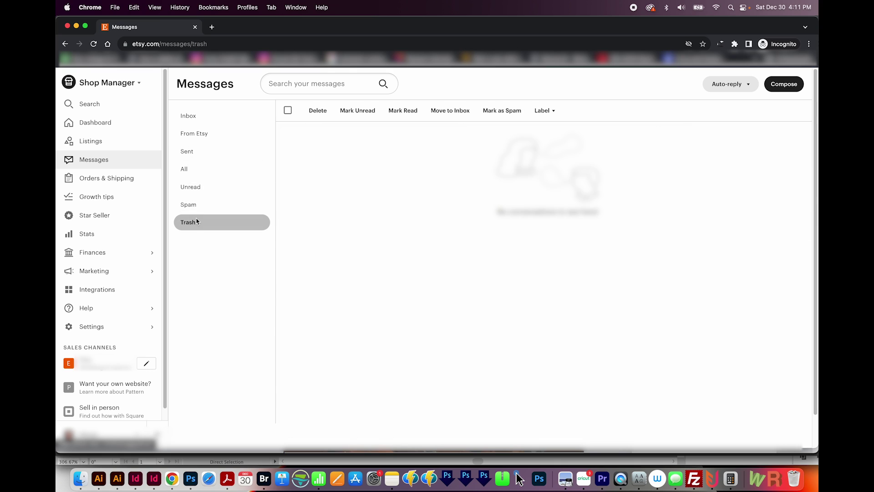
left_click(190, 119)
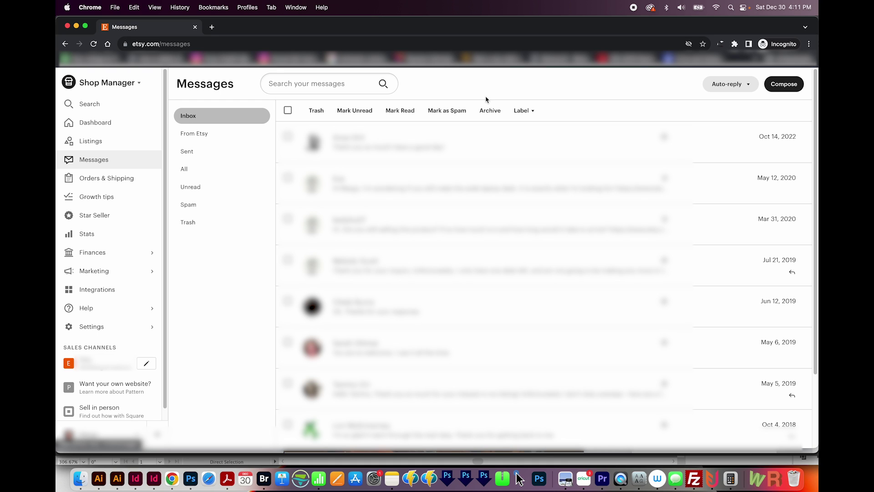
Go to the Etsy marketplace homepage at etsy.com.
left_click(223, 44)
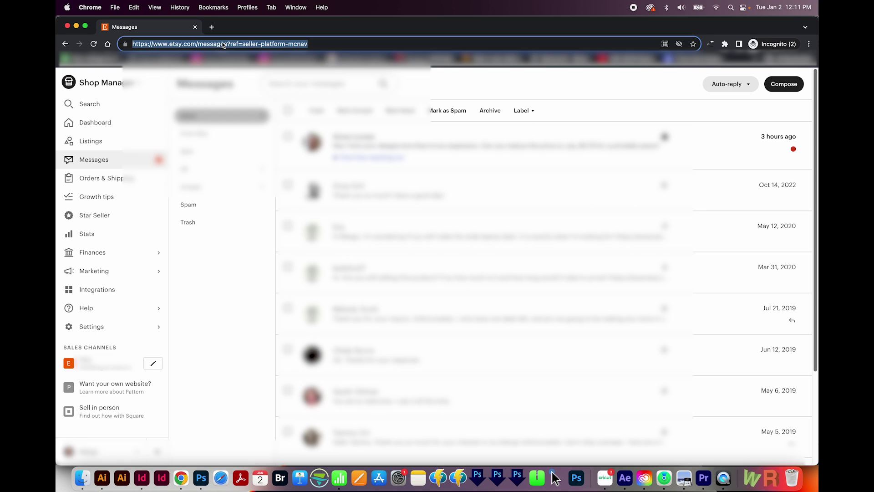
type("ets")
key("Return")
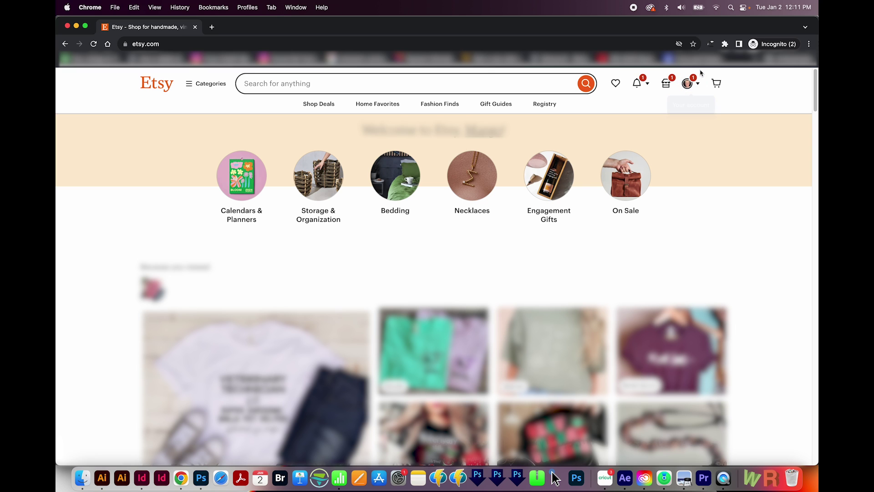
Reach shop Messages from the account menu, then go to Orders & Shipping.
left_click(690, 83)
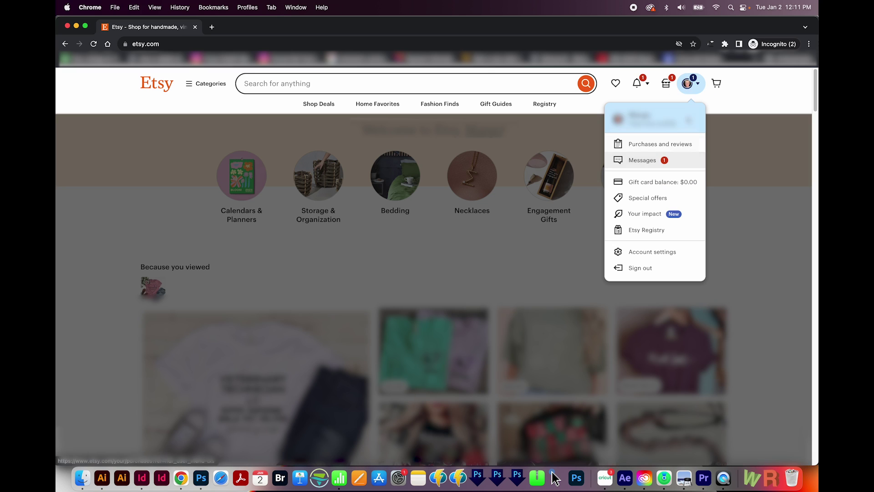
left_click(642, 160)
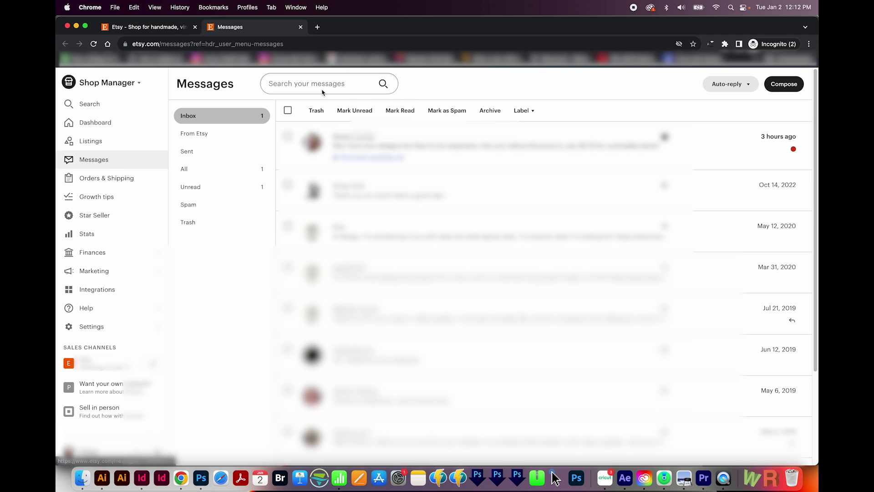
left_click(112, 182)
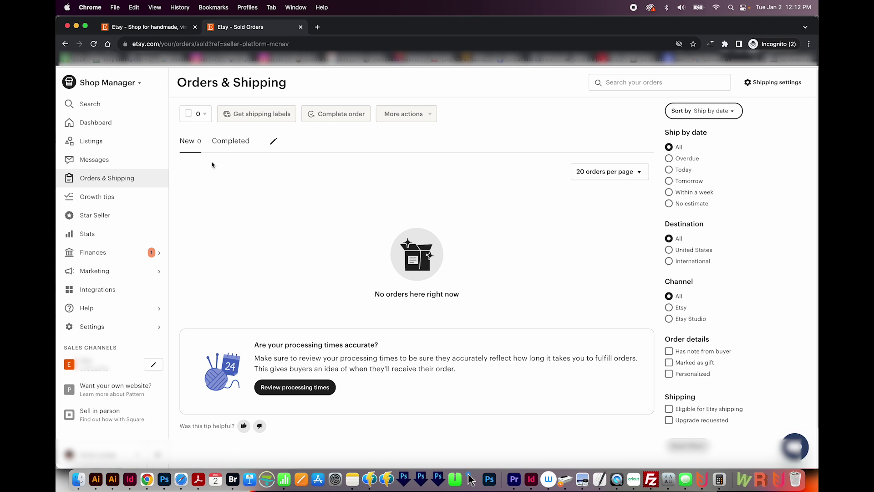
View Completed orders sorted by Date completed, then open Growth tips.
left_click(237, 143)
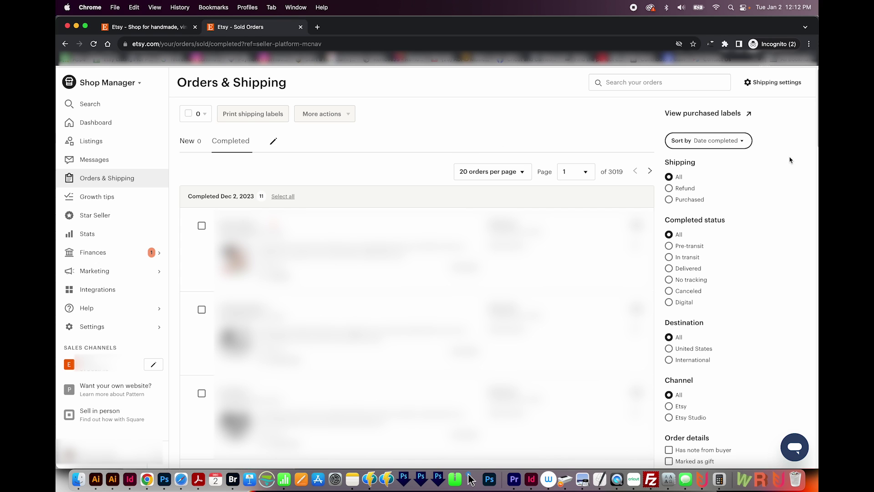
left_click(742, 143)
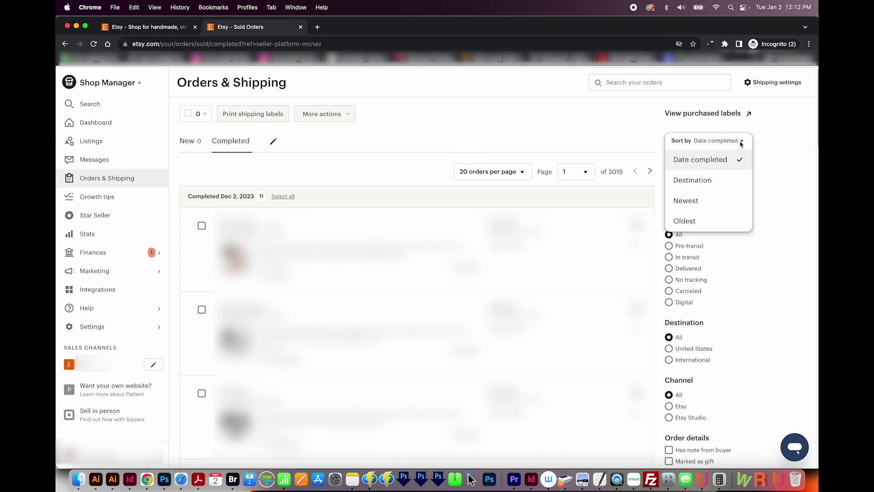
left_click(742, 143)
left_click(737, 142)
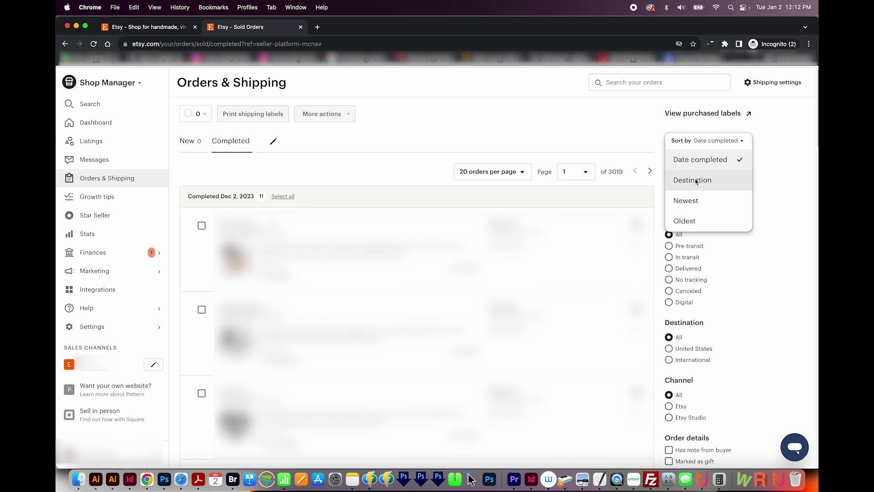
left_click(688, 167)
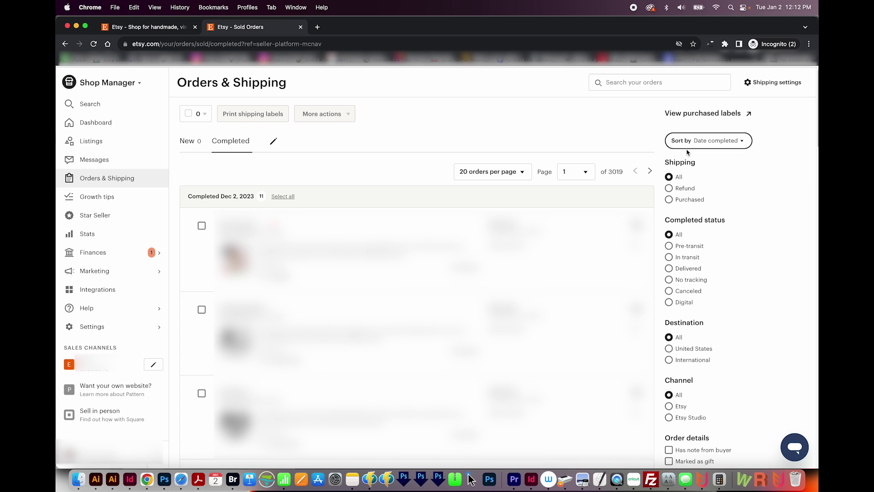
left_click(109, 199)
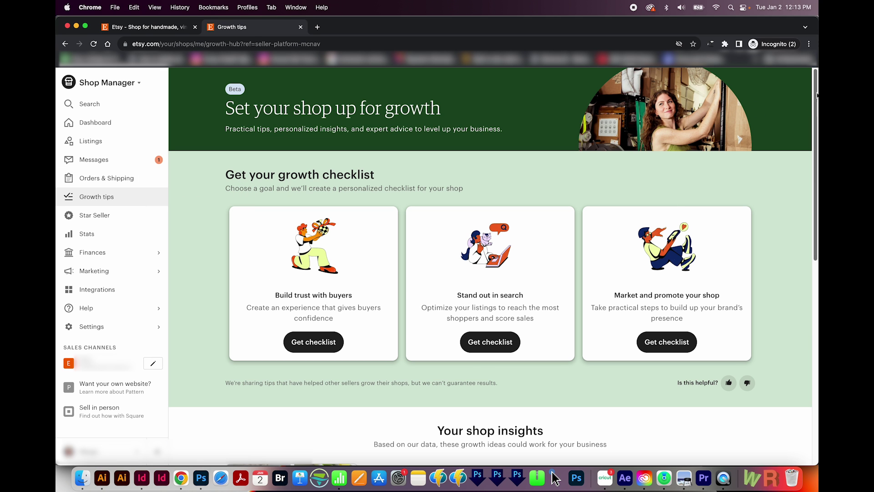
scroll(794, 134, "down", 3)
scroll(795, 133, "down", 2)
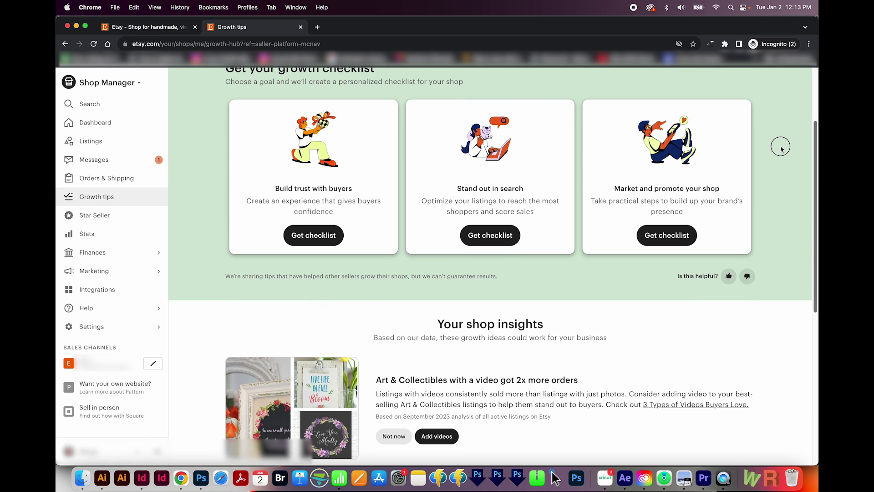
scroll(780, 147, "down", 6)
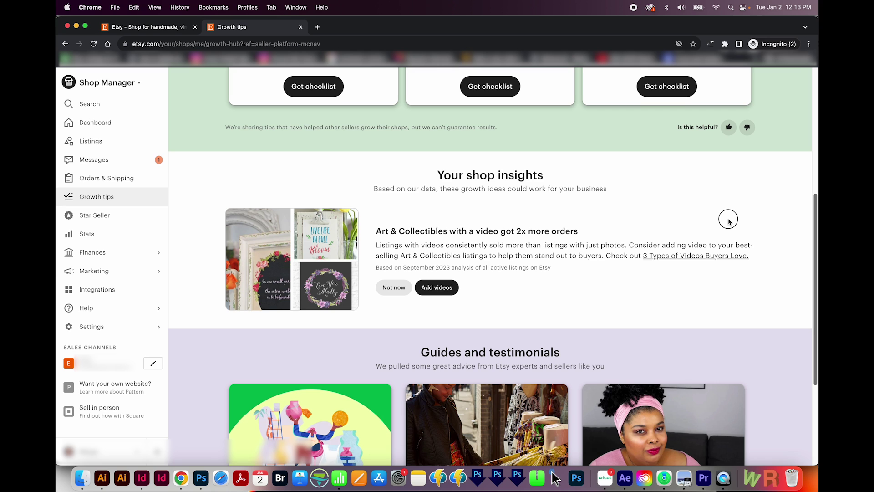
scroll(727, 223, "down", 1)
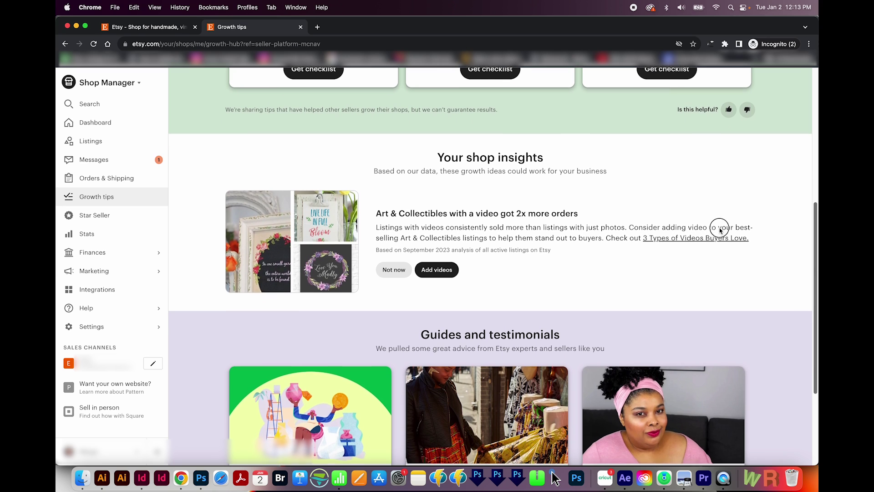
scroll(711, 237, "down", 5)
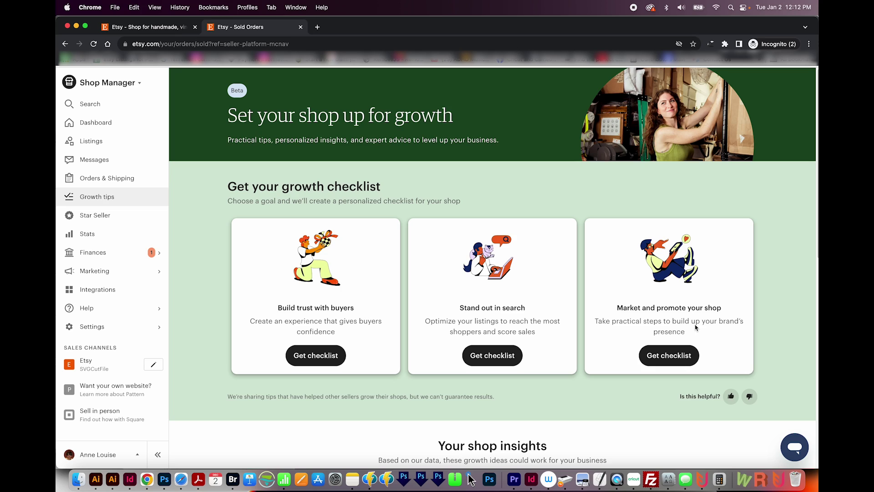
Review the Star Seller badge progress, then open the Stats page.
left_click(113, 221)
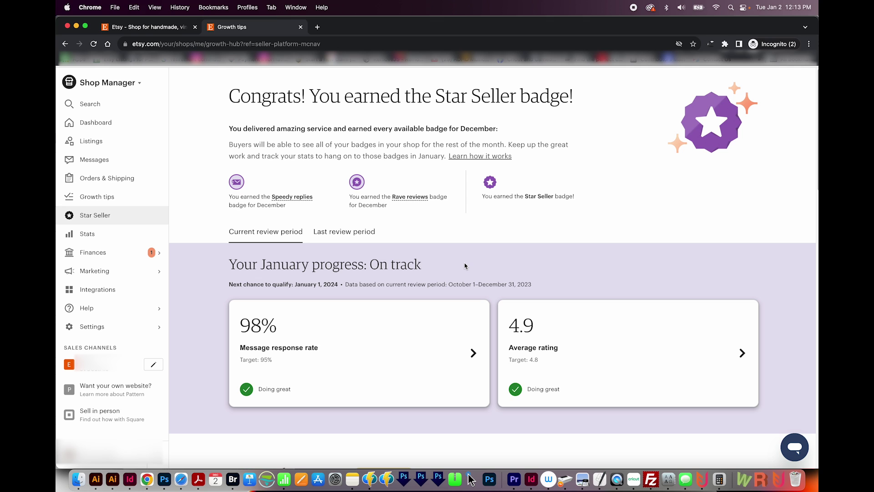
left_click(106, 237)
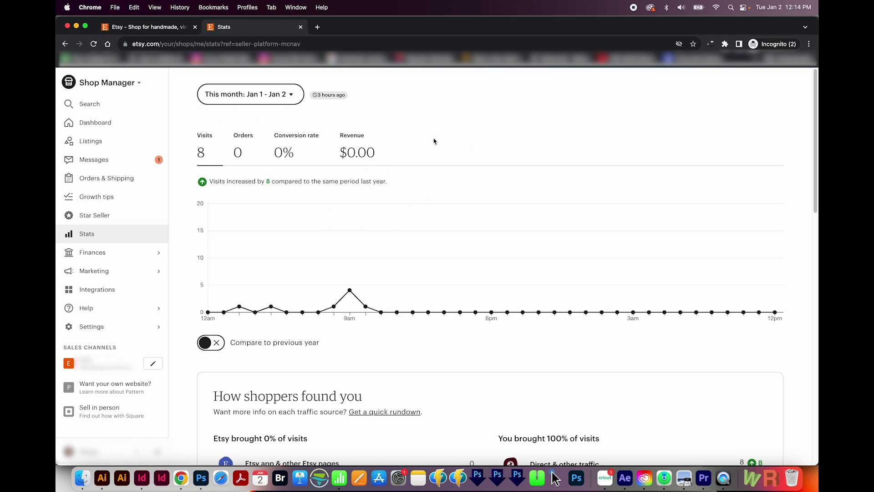
Turn on previous-year comparison and switch the chart from orders and conversion rate to revenue.
left_click(205, 347)
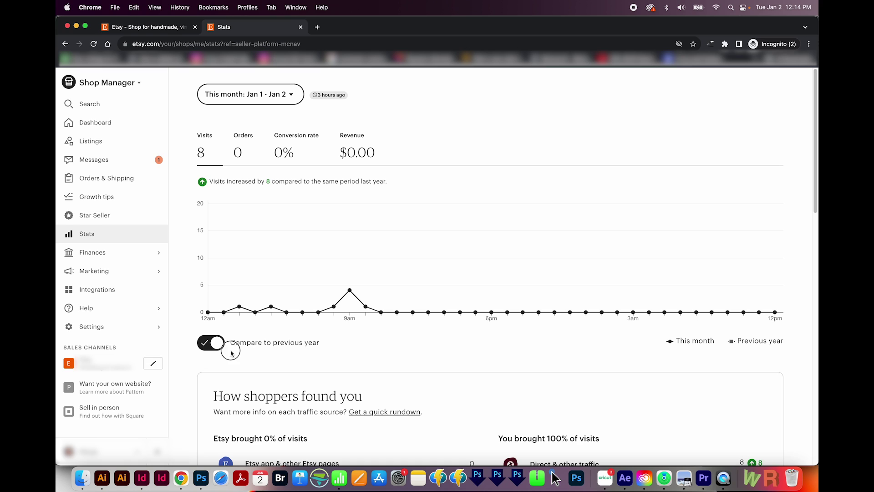
left_click(257, 156)
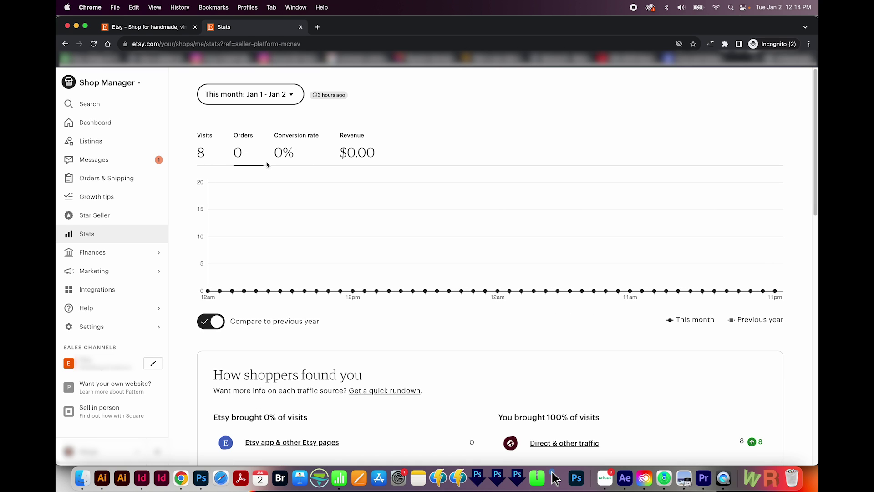
left_click(283, 153)
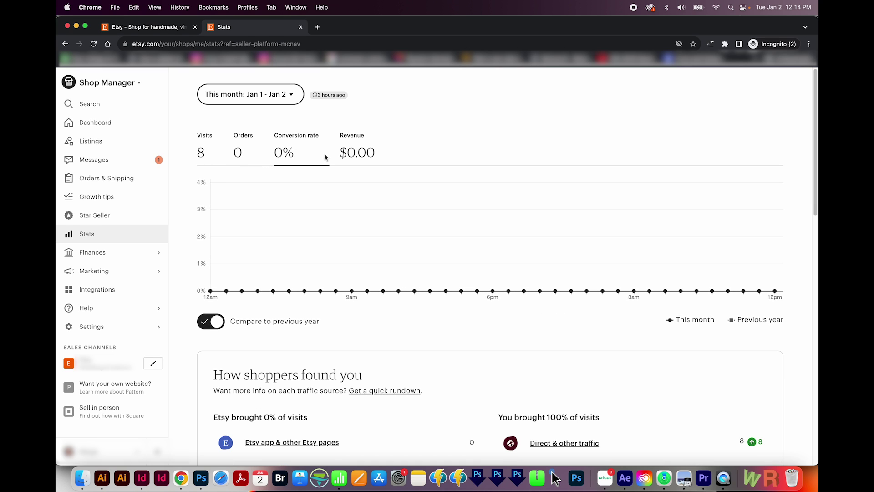
left_click(347, 155)
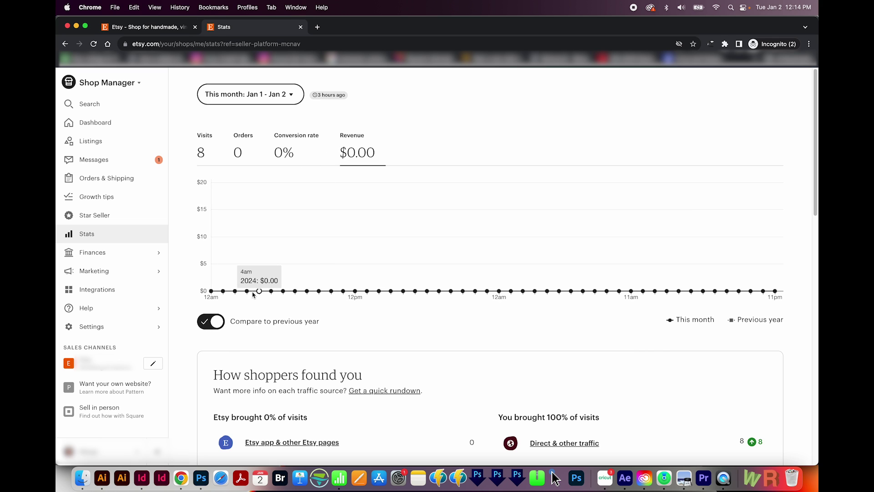
scroll(781, 246, "down", 5)
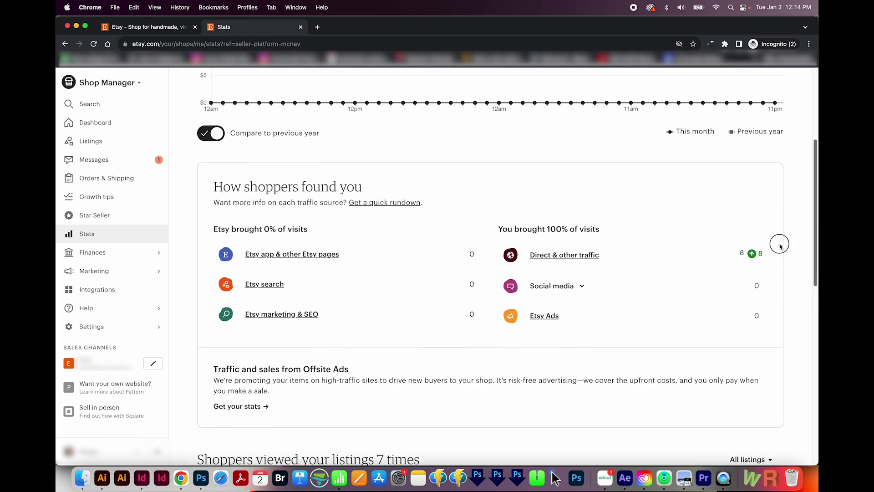
scroll(780, 247, "down", 1)
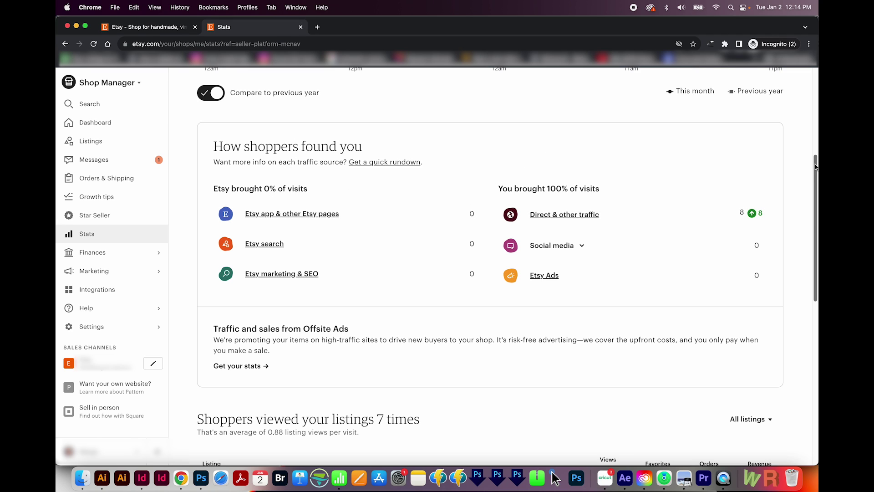
scroll(815, 182, "down", 4)
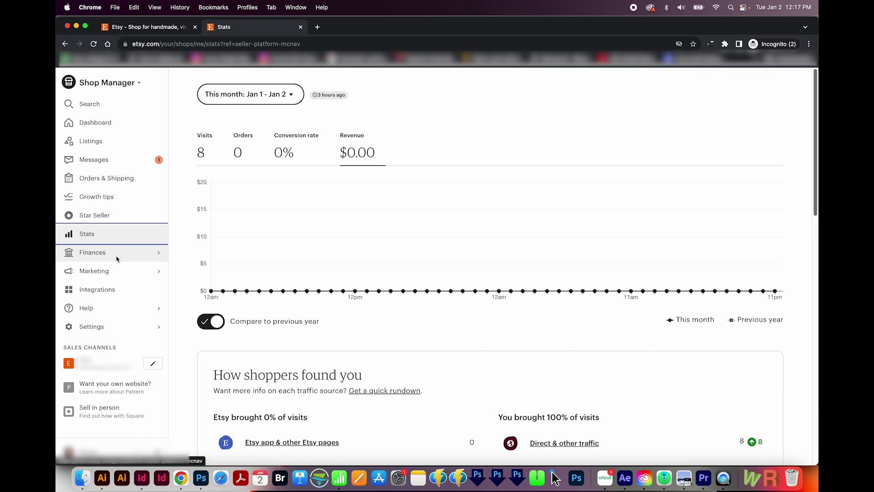
Open Finances > Payment account and check recent activities showing $0.00 listing fees.
left_click(117, 259)
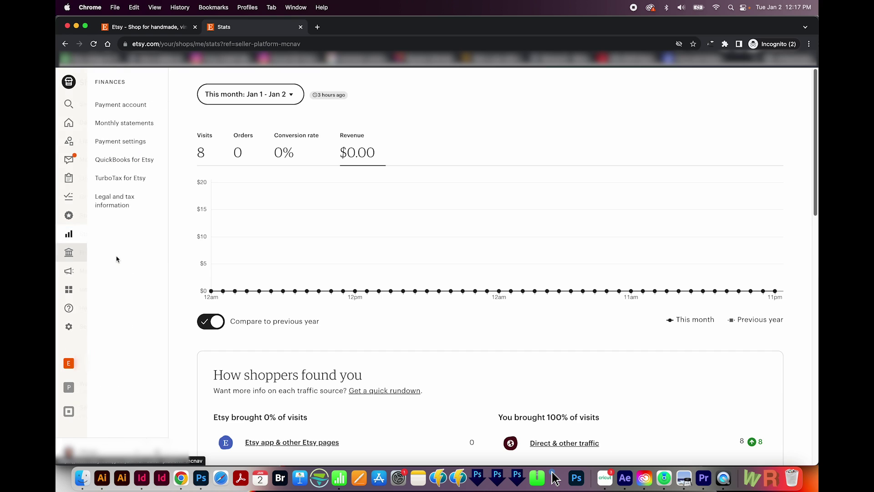
left_click(127, 105)
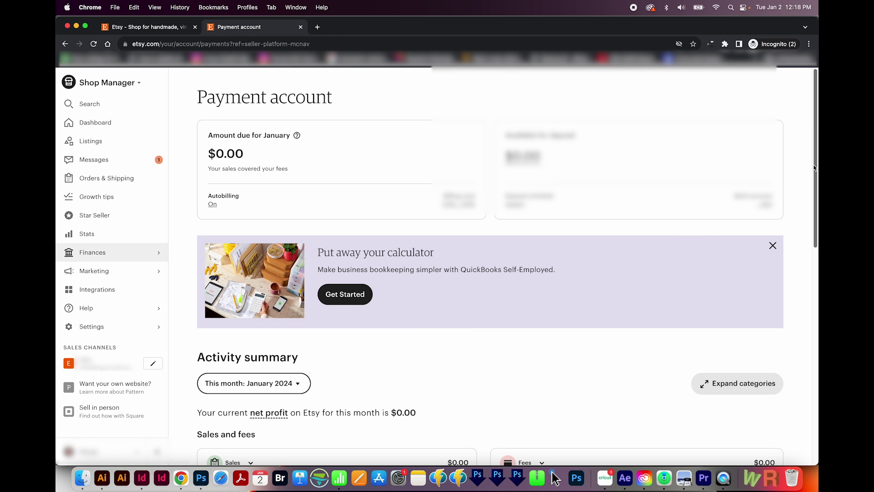
scroll(768, 242, "down", 5)
scroll(749, 275, "down", 1)
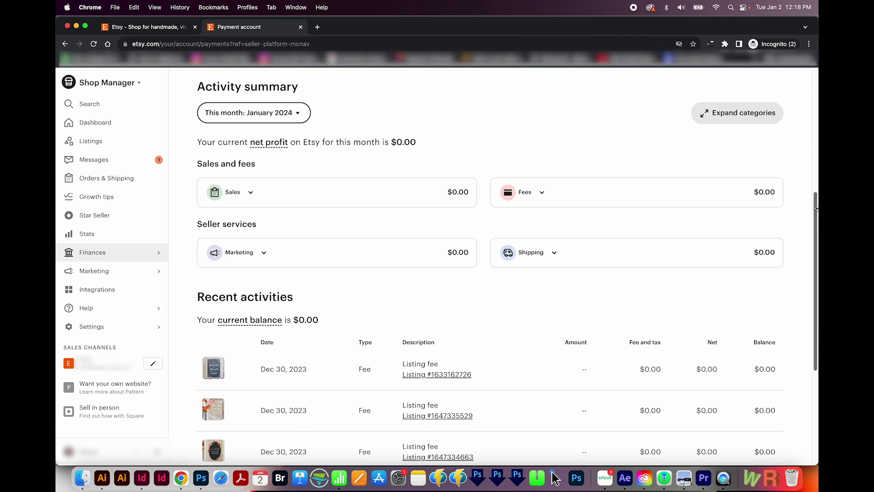
left_click_drag(817, 215, 779, 285)
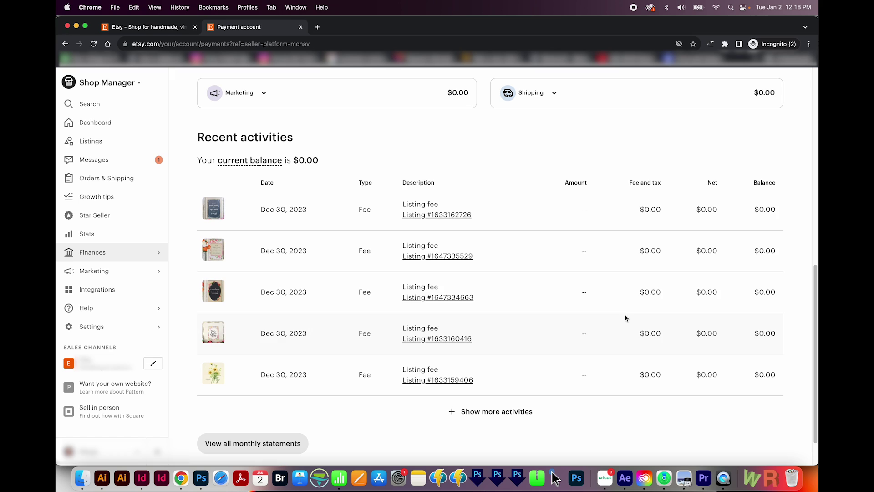
left_click(129, 257)
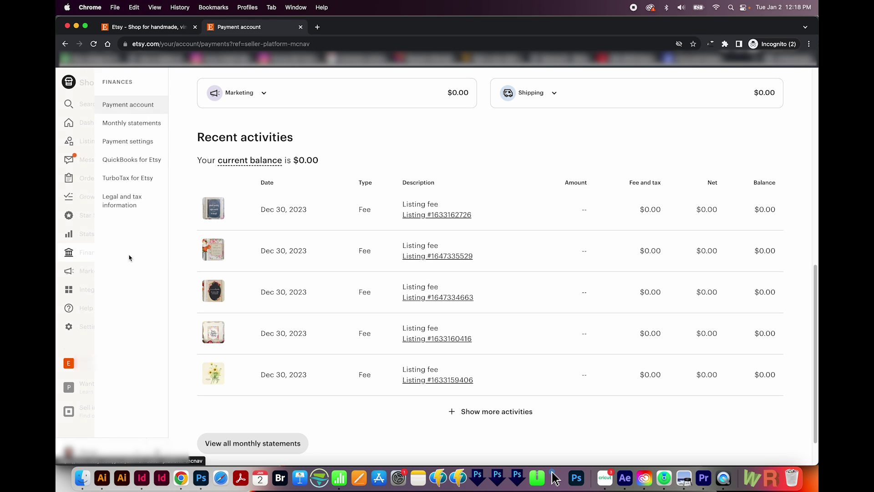
Open the December 2023 monthly statement and scroll through its Dec 30 listing-fee activities.
left_click(131, 126)
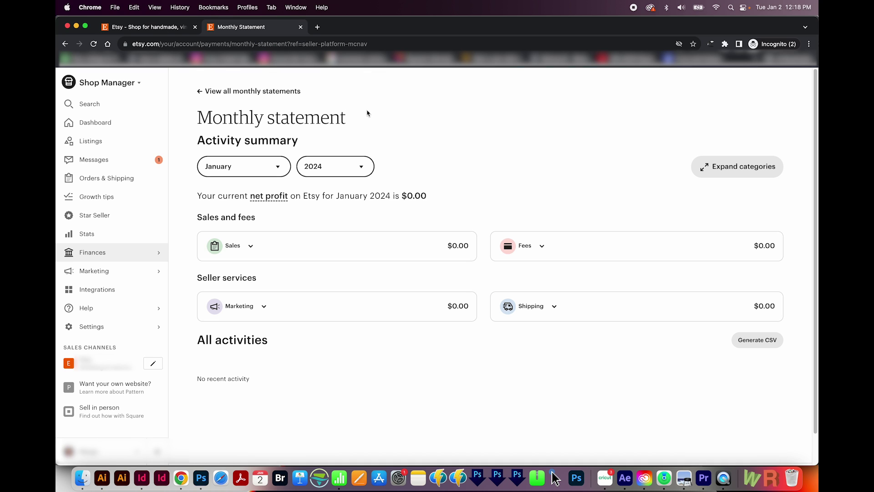
left_click(272, 167)
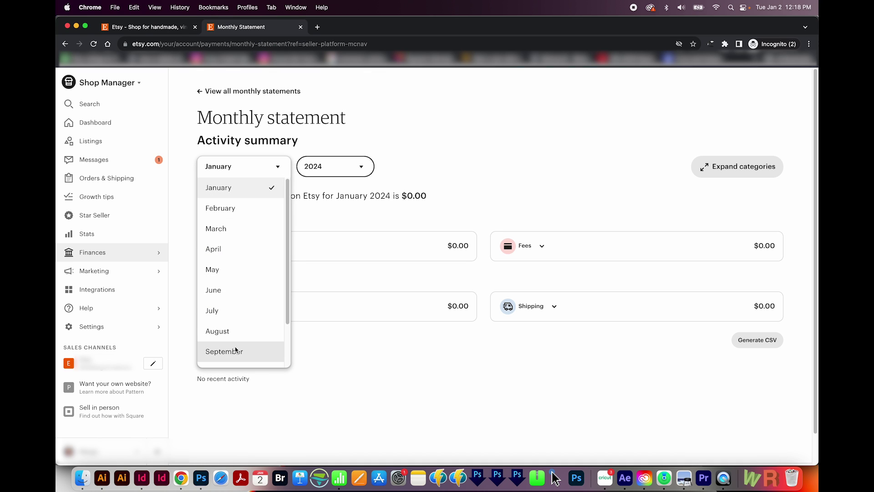
left_click(334, 169)
left_click(320, 207)
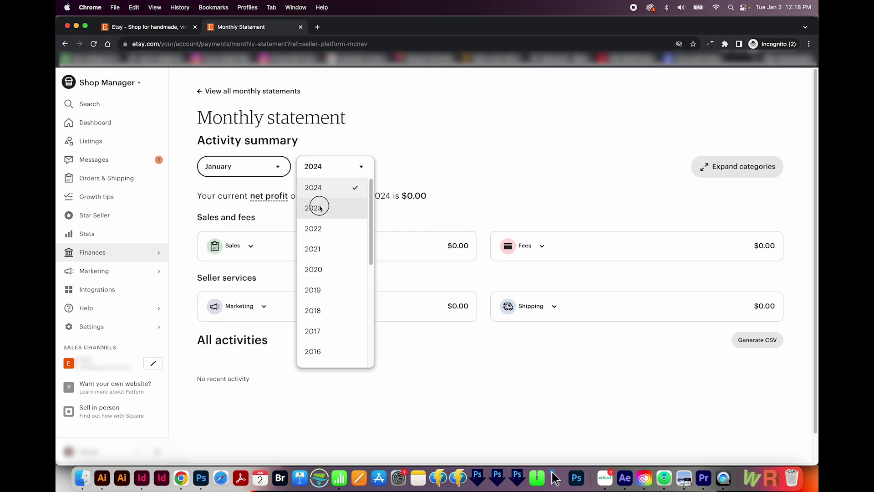
left_click(252, 167)
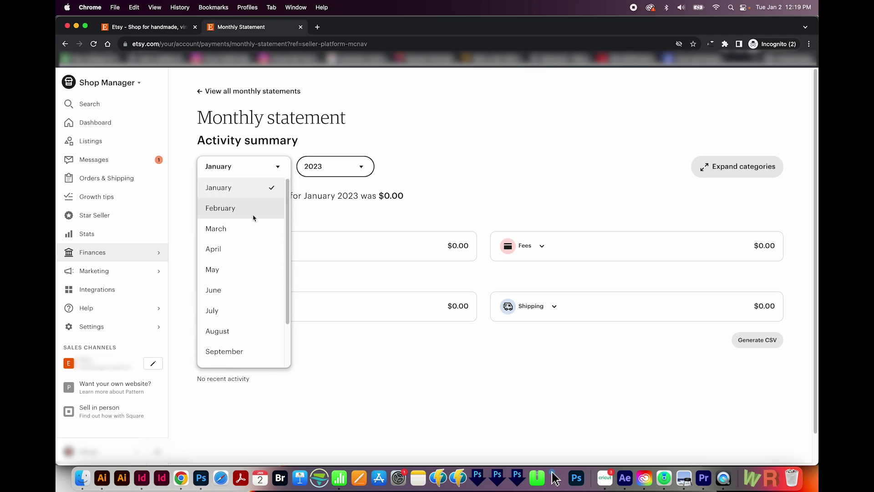
scroll(286, 312, "down", 3)
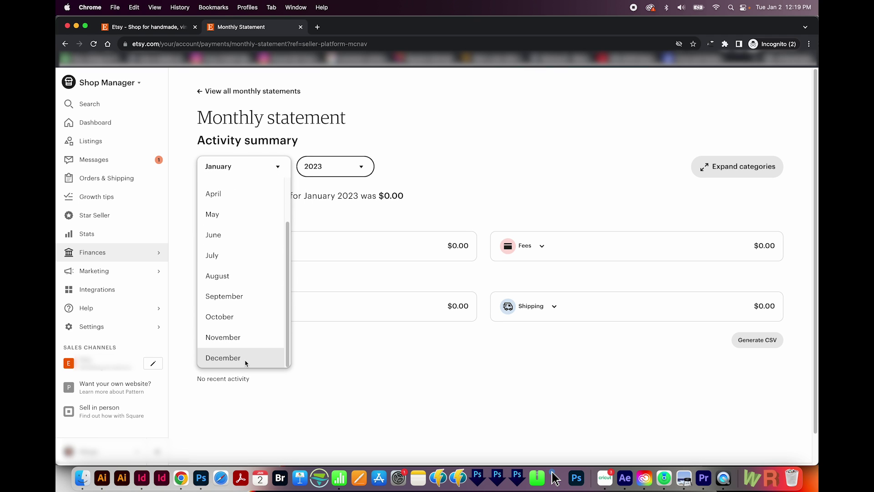
left_click(246, 360)
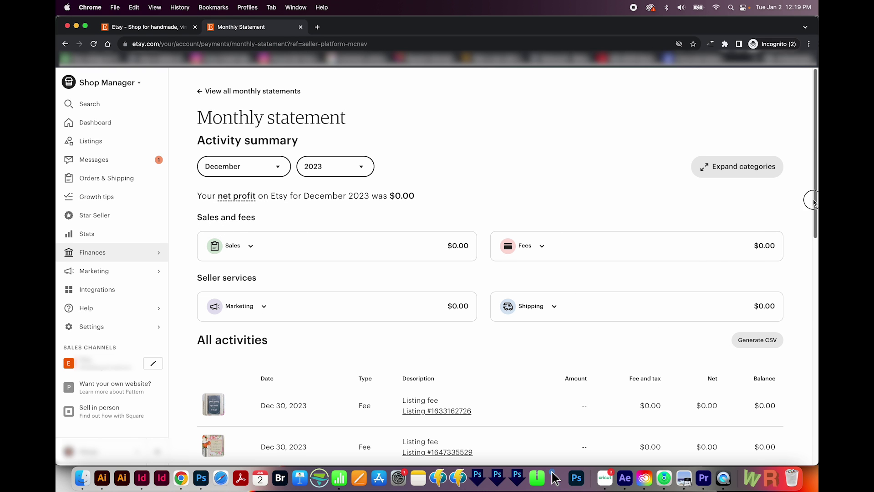
left_click_drag(814, 202, 720, 409)
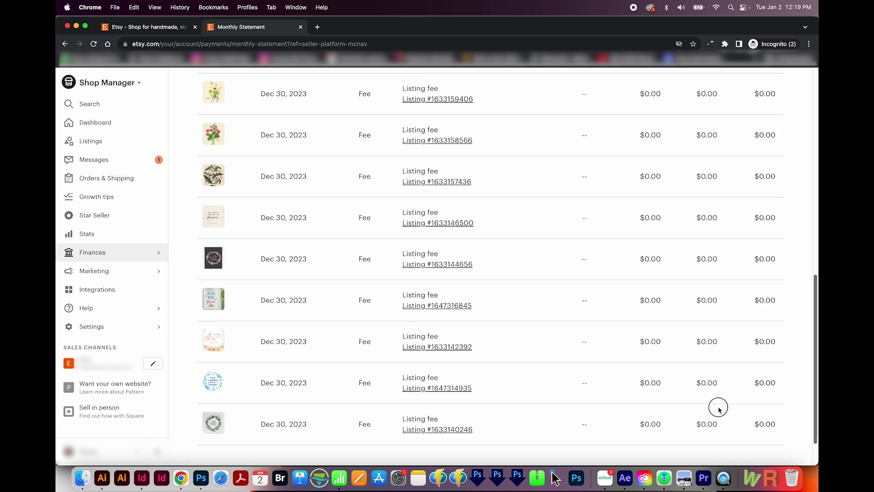
scroll(709, 428, "up", 20)
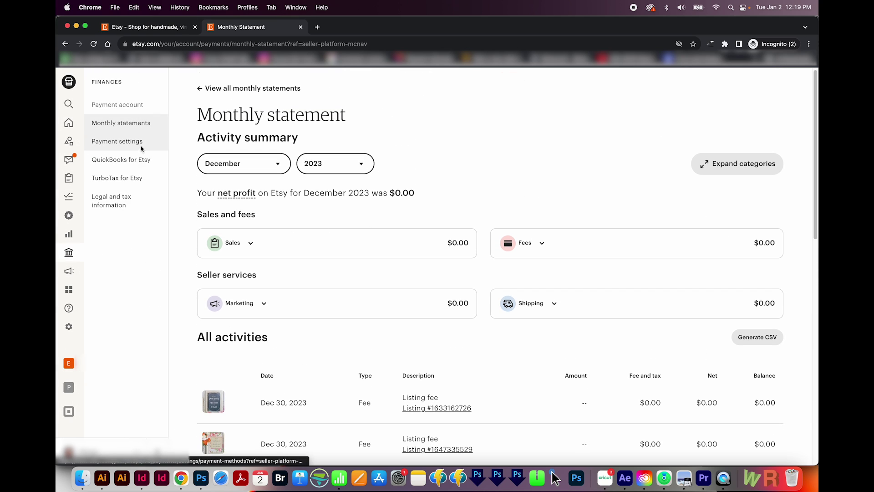
Check the Currency, Billing cards and autobilling, and taxpayer Address sections of Payment settings.
mouse_move(139, 254)
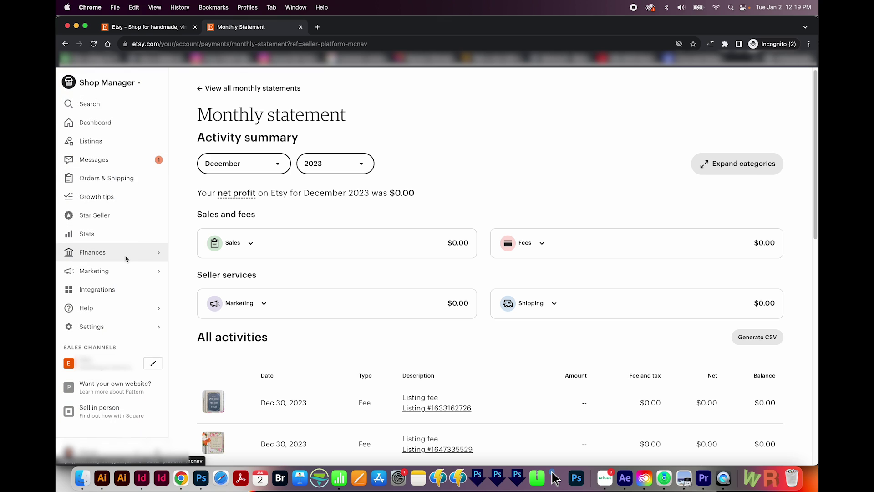
left_click(141, 144)
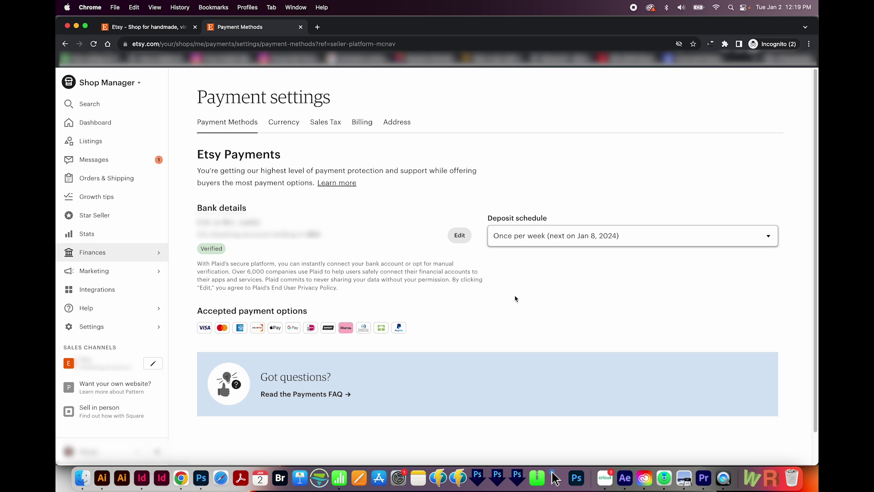
left_click(282, 126)
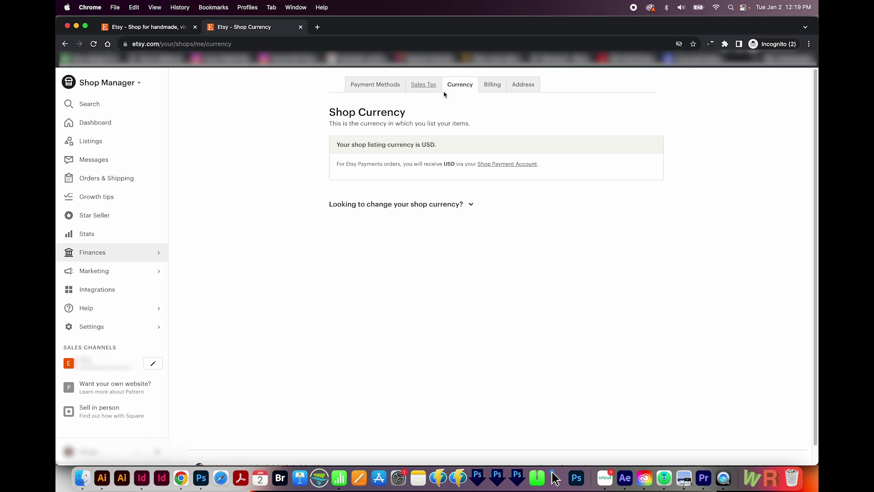
left_click(492, 87)
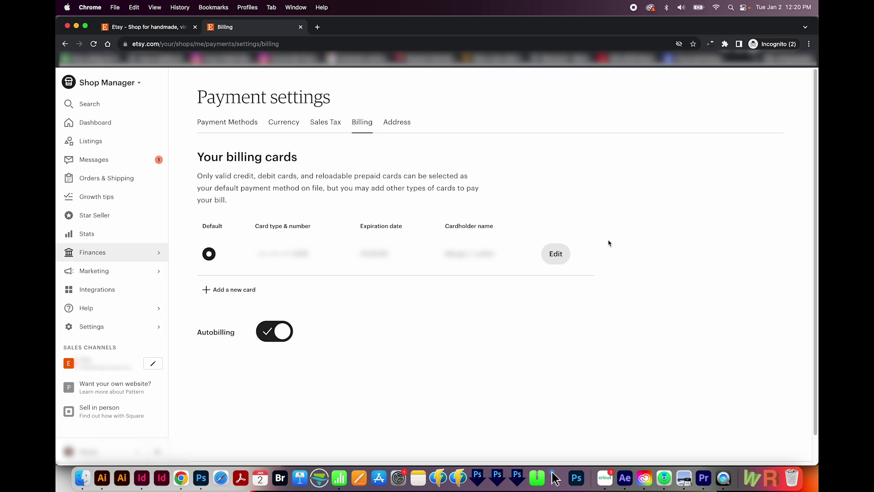
left_click(399, 123)
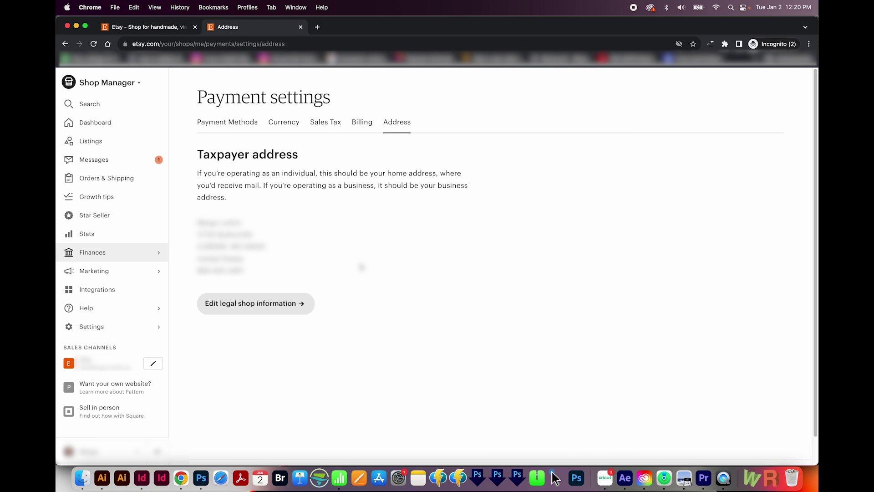
left_click(121, 255)
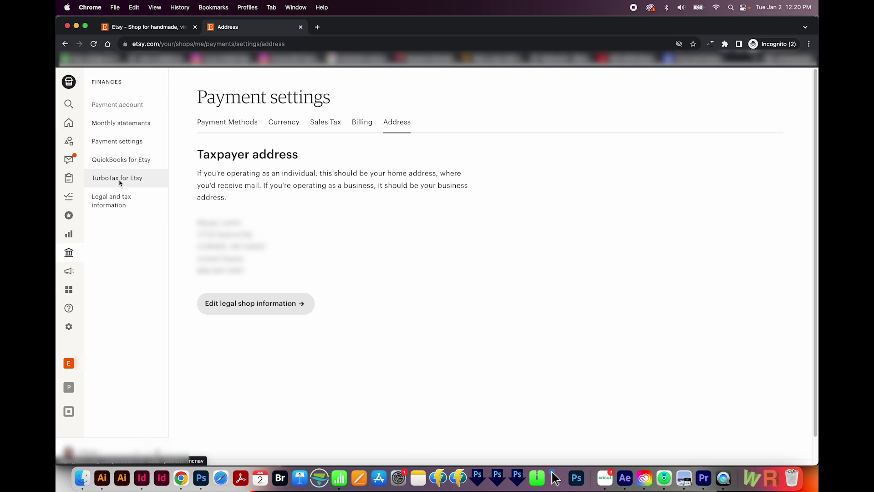
Open the legal and tax information page and read its 1099-K settings for 2023.
left_click(111, 204)
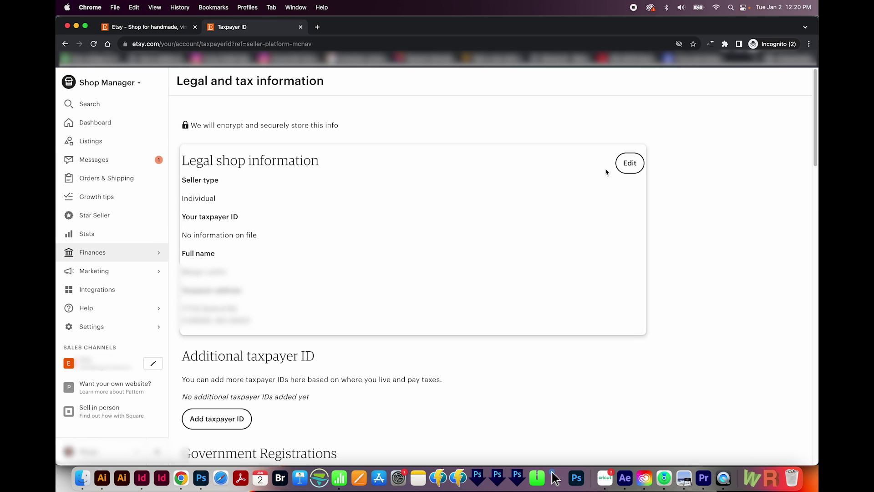
scroll(319, 169, "down", 5)
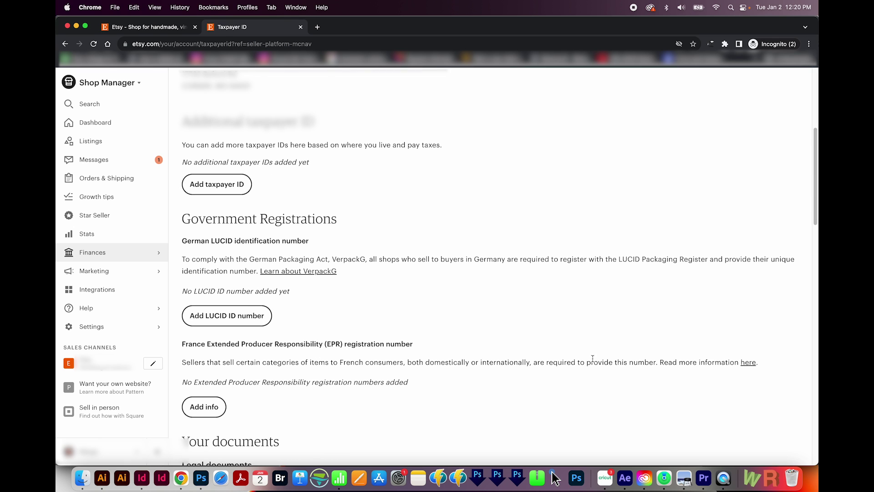
scroll(792, 241, "down", 5)
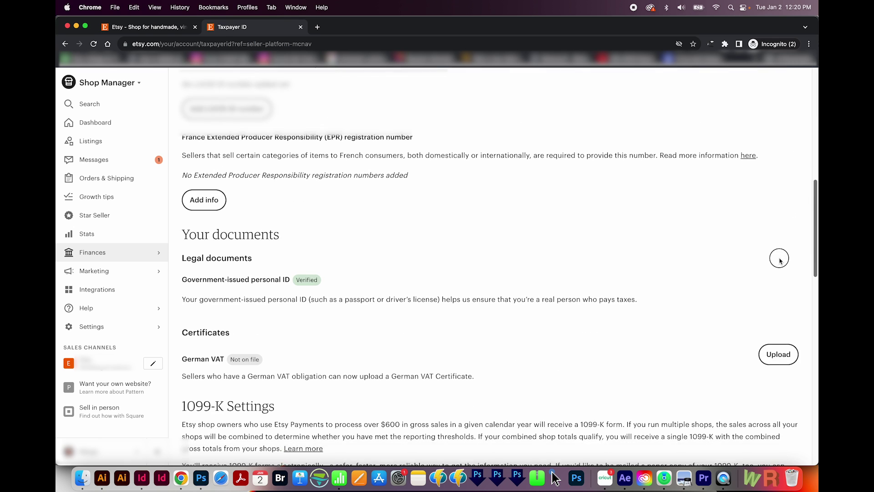
scroll(780, 259, "down", 5)
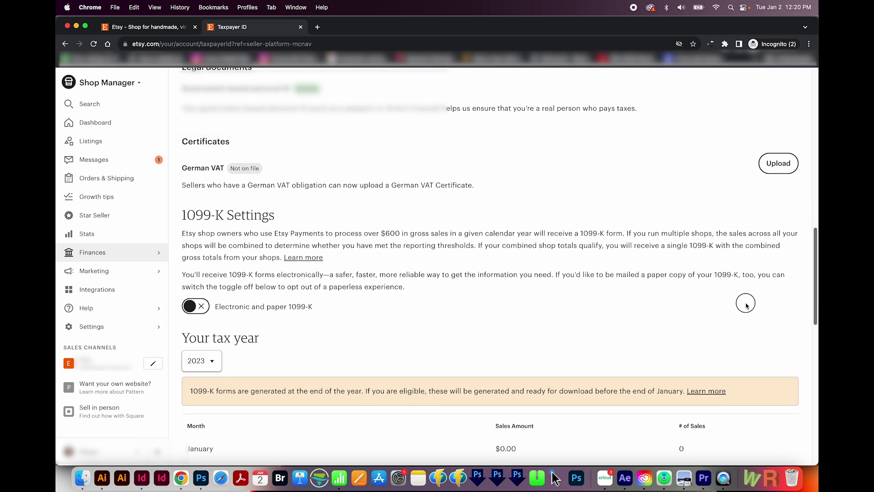
scroll(740, 310, "down", 2)
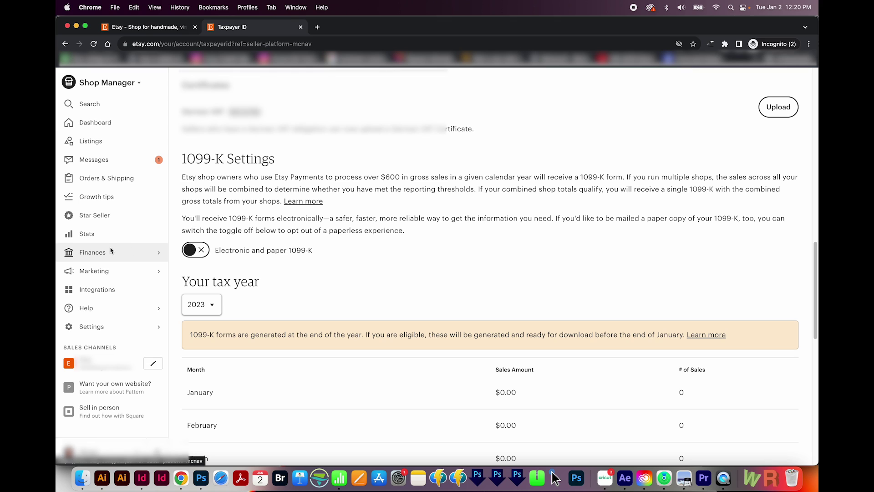
left_click(100, 273)
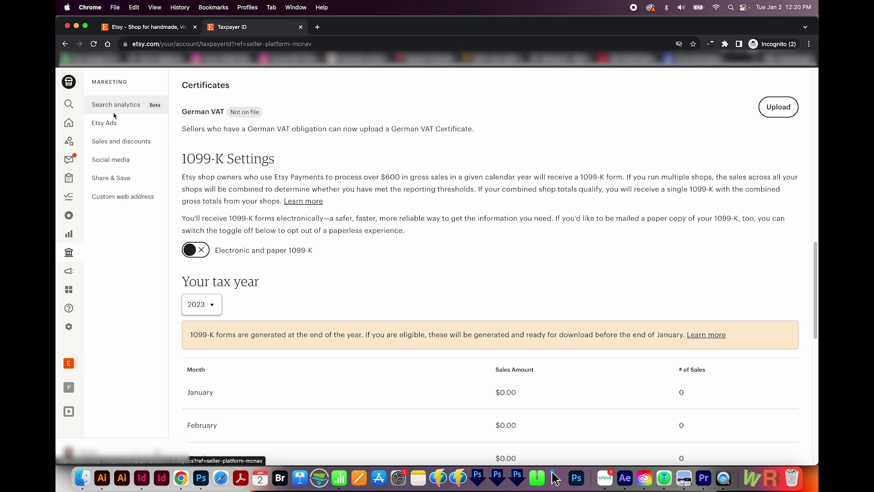
Look over Etsy Ads stats and advertised listings, then go to Sales and discounts.
left_click(117, 128)
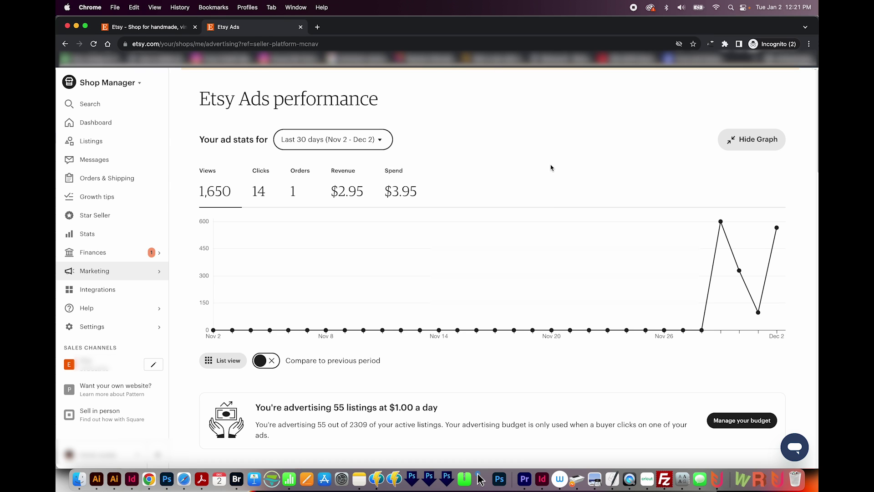
scroll(551, 168, "down", 8)
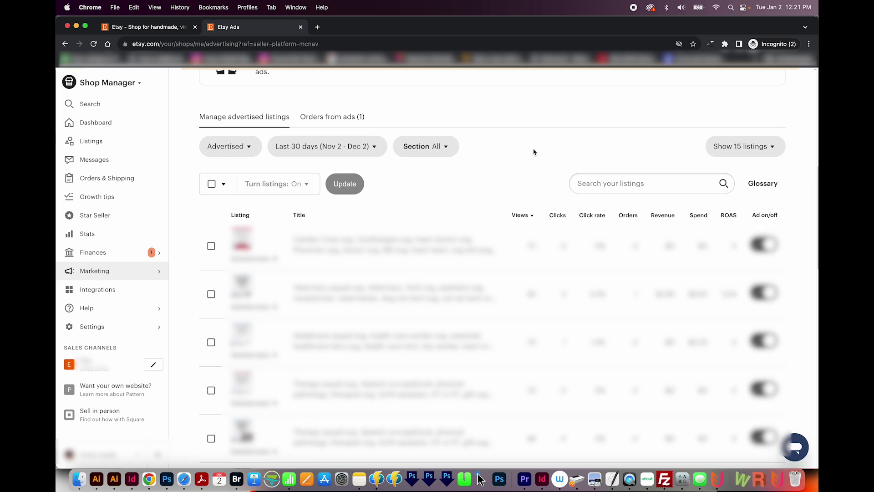
mouse_move(95, 271)
left_click(121, 143)
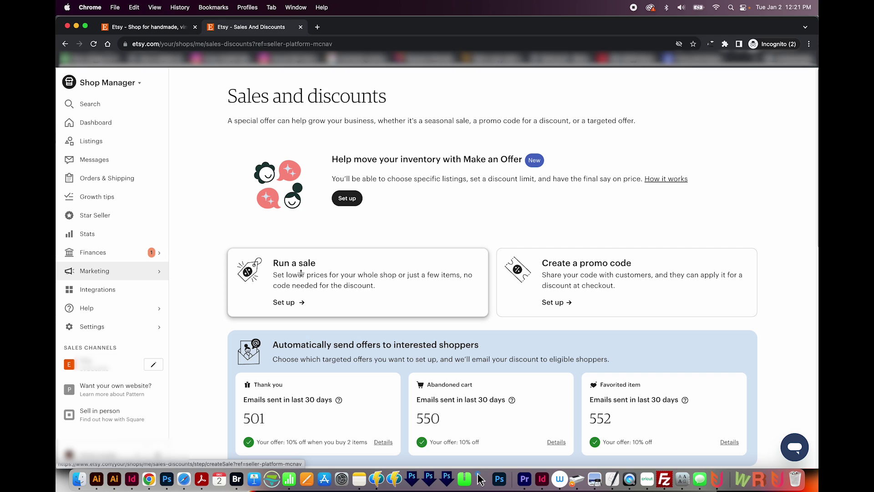
Scroll down through the sales and discount offers on the page.
scroll(502, 257, "down", 4)
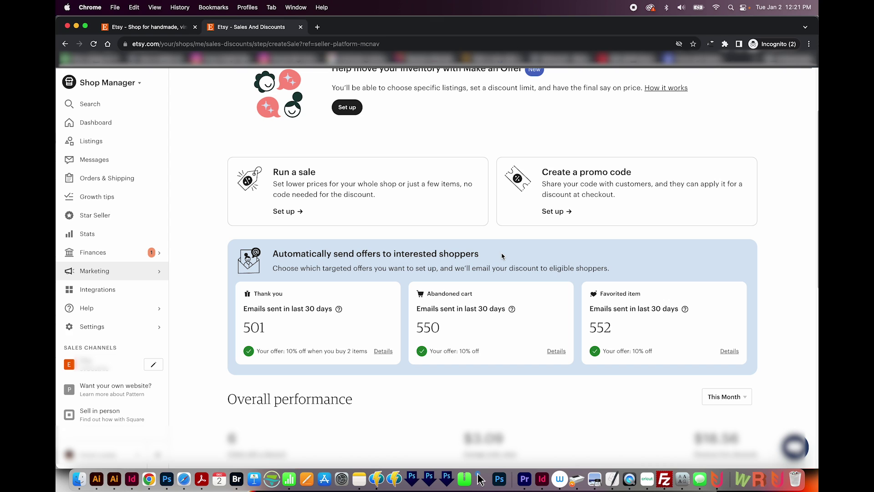
scroll(752, 292, "down", 14)
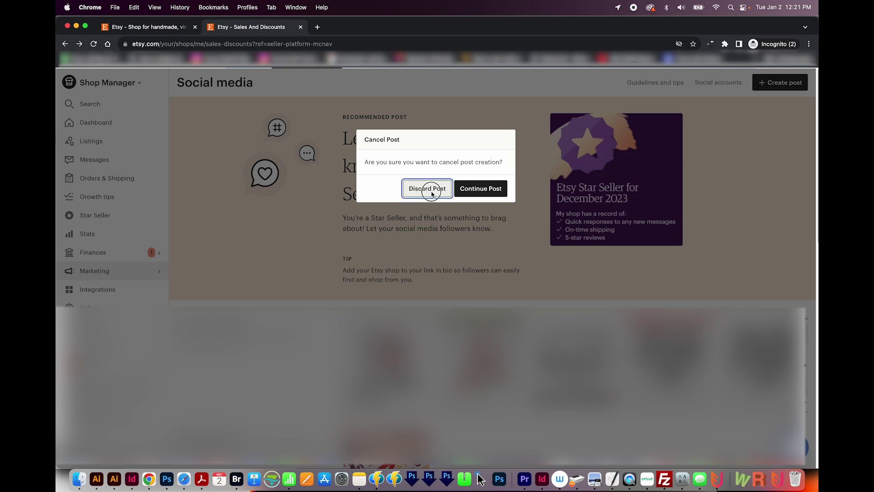
Discard the draft social post, then read Share & Save's 4% refund breakdown and FAQ.
left_click(428, 189)
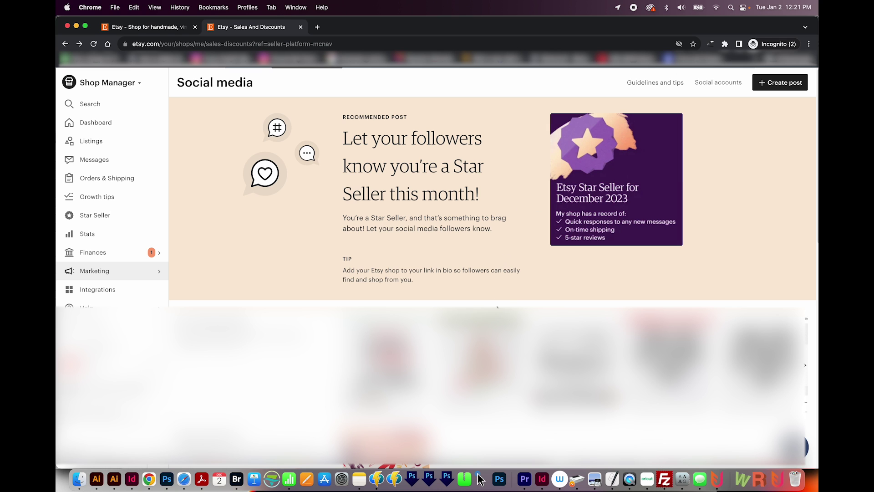
left_click(95, 271)
left_click(114, 183)
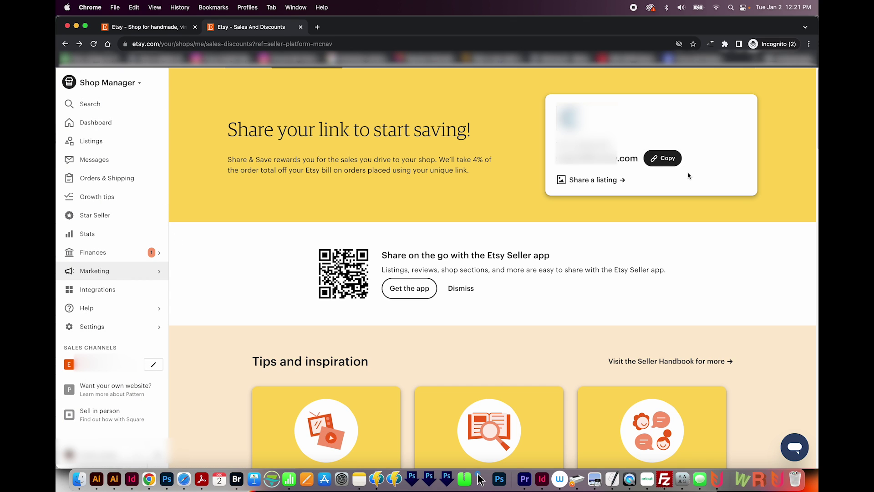
scroll(689, 175, "down", 10)
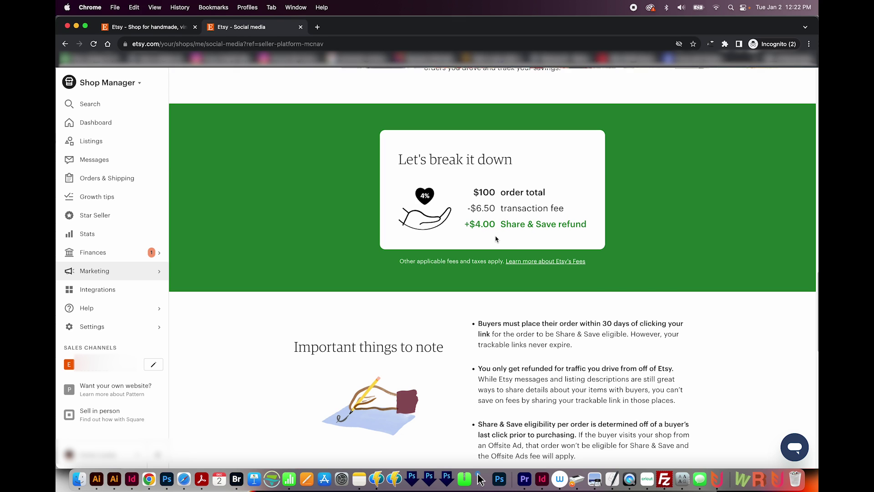
scroll(496, 239, "down", 3)
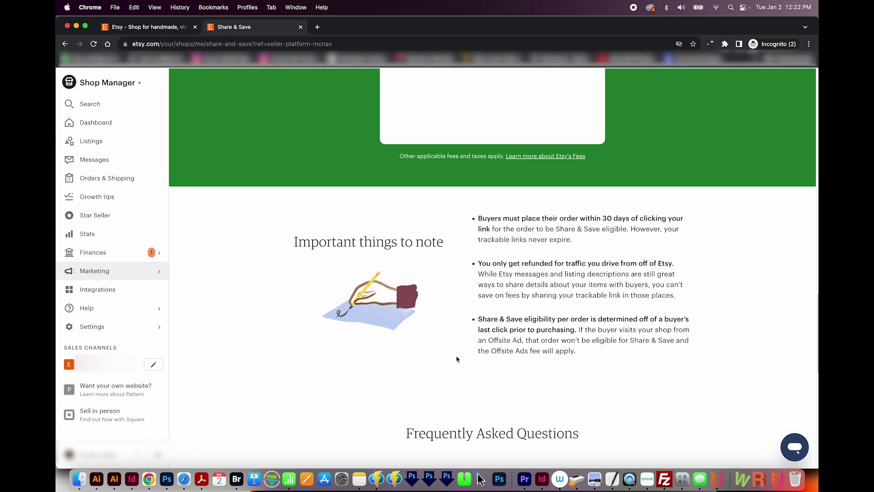
scroll(487, 361, "down", 8)
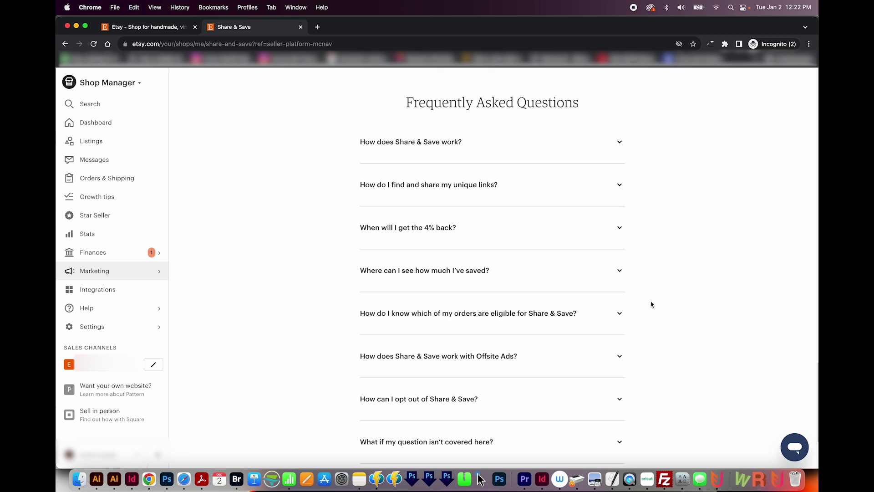
View Custom web address, then scroll Integrations past QuickBooks, TaxJar, Square, Craftybase and Putler.
left_click(113, 204)
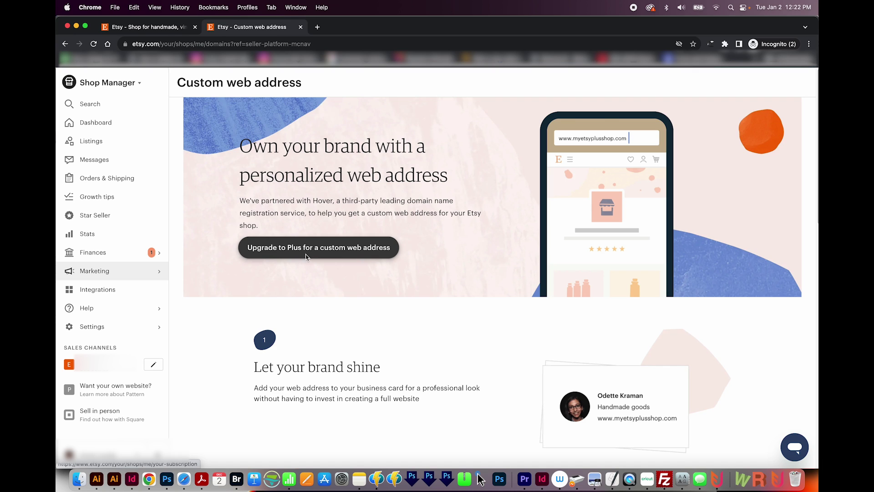
left_click(87, 291)
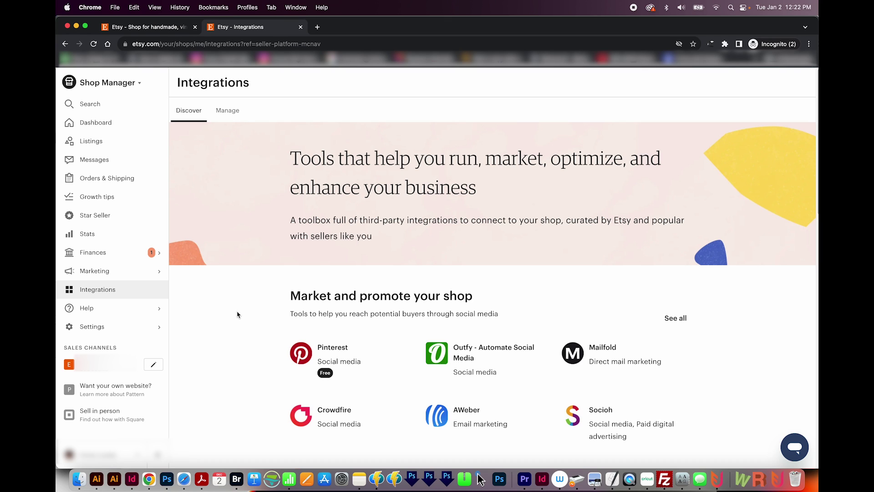
scroll(597, 250, "down", 4)
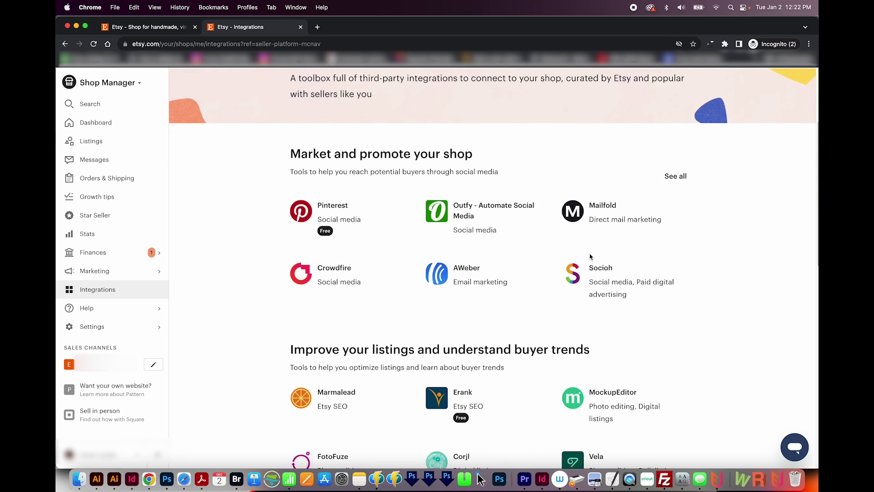
scroll(591, 257, "down", 4)
scroll(607, 367, "down", 4)
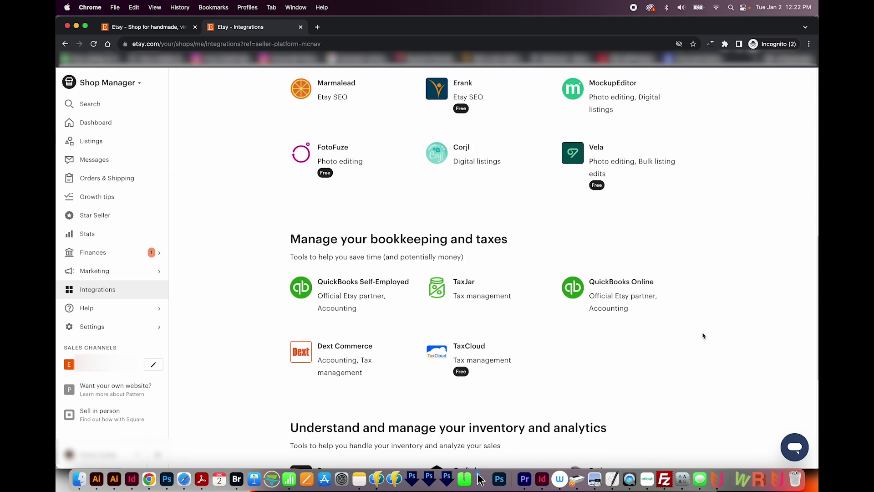
scroll(702, 336, "down", 5)
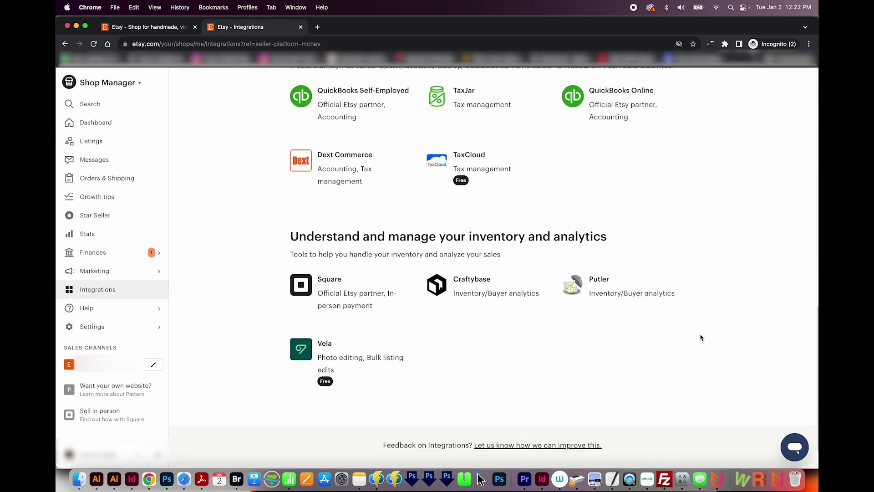
Check Your Cases, which shows 0 cases reported by you and 0 about the shop.
left_click(101, 314)
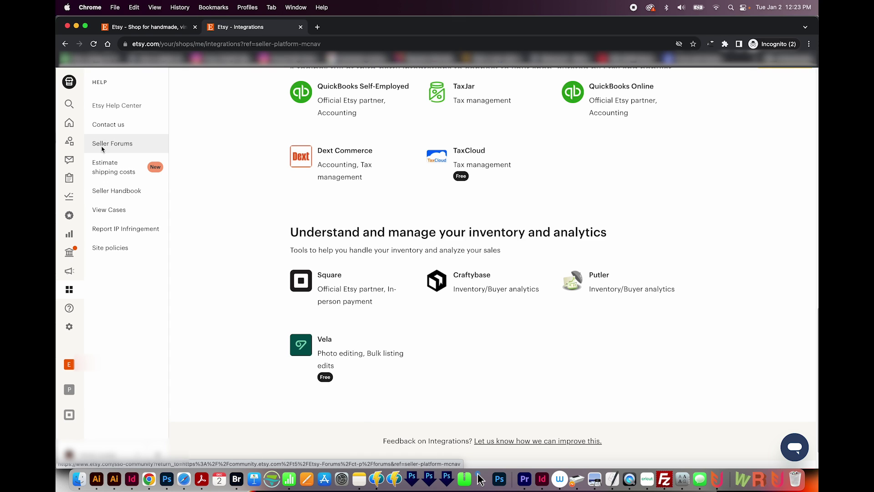
left_click(109, 210)
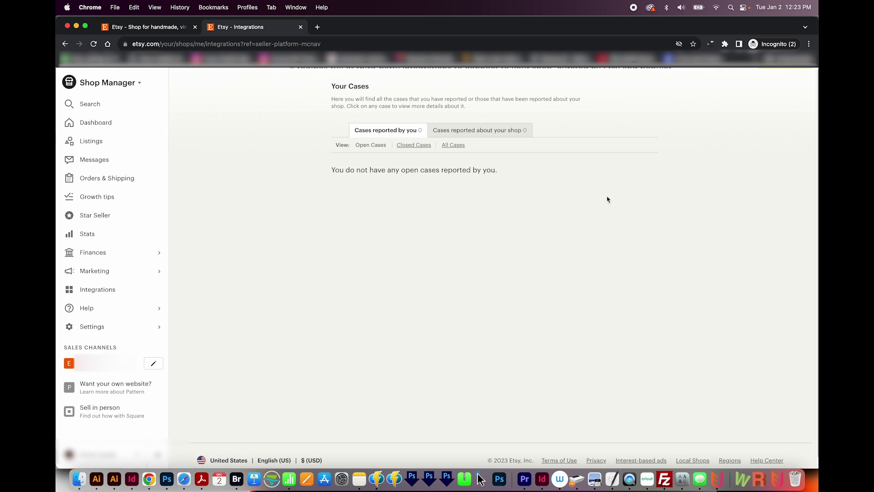
left_click(96, 312)
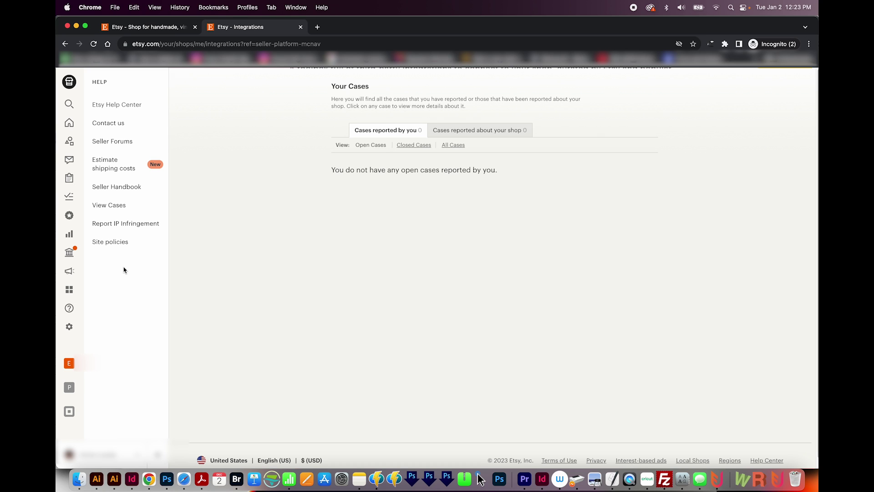
left_click(107, 326)
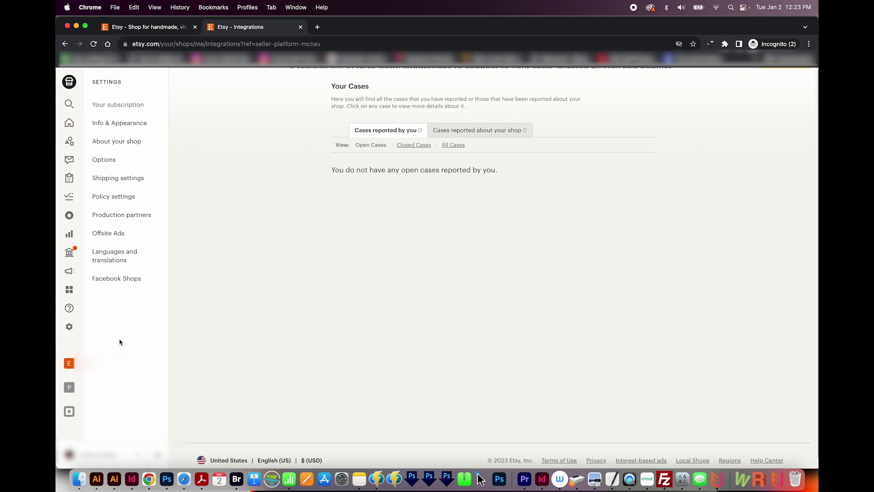
Open and scroll through the Your subscription settings page.
left_click(133, 106)
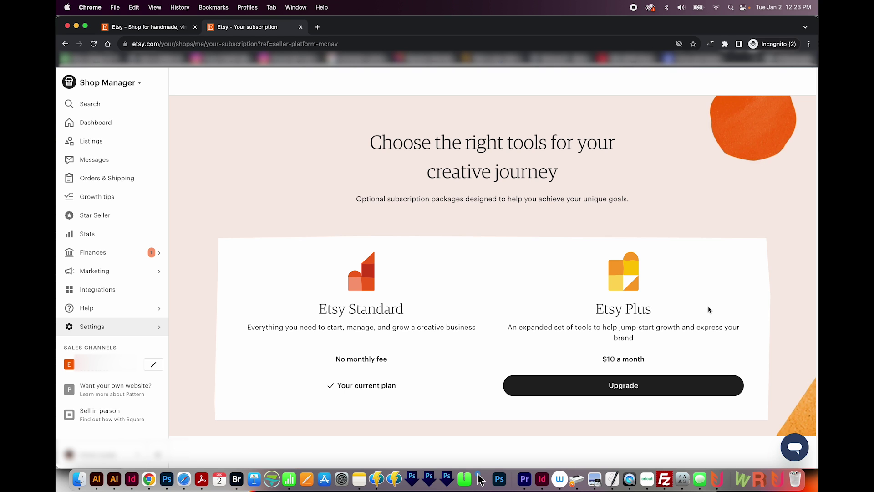
scroll(608, 313, "down", 10)
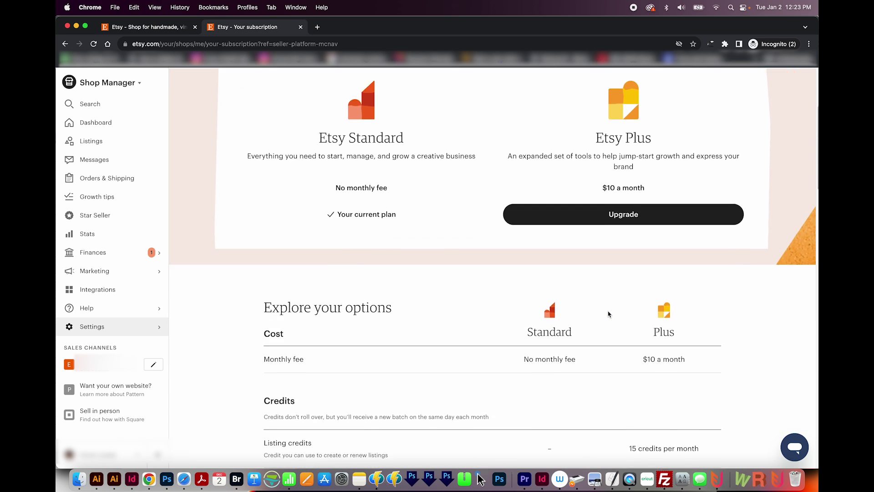
scroll(608, 314, "down", 10)
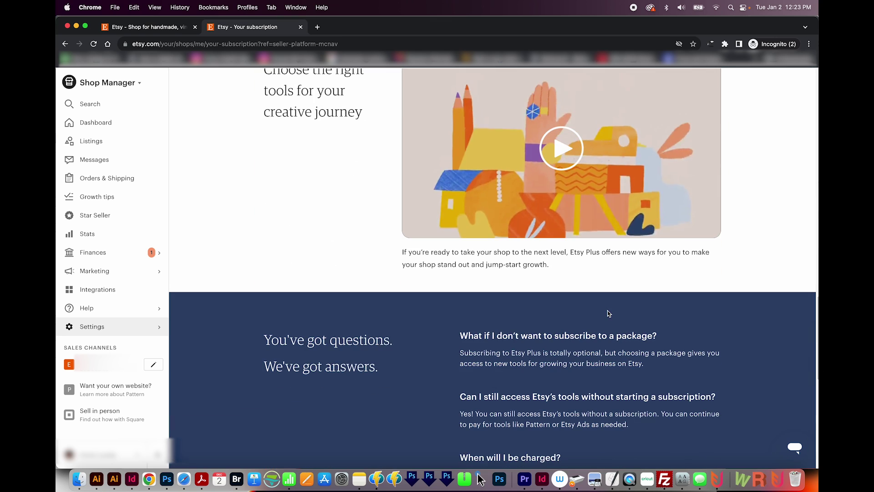
scroll(608, 314, "up", 8)
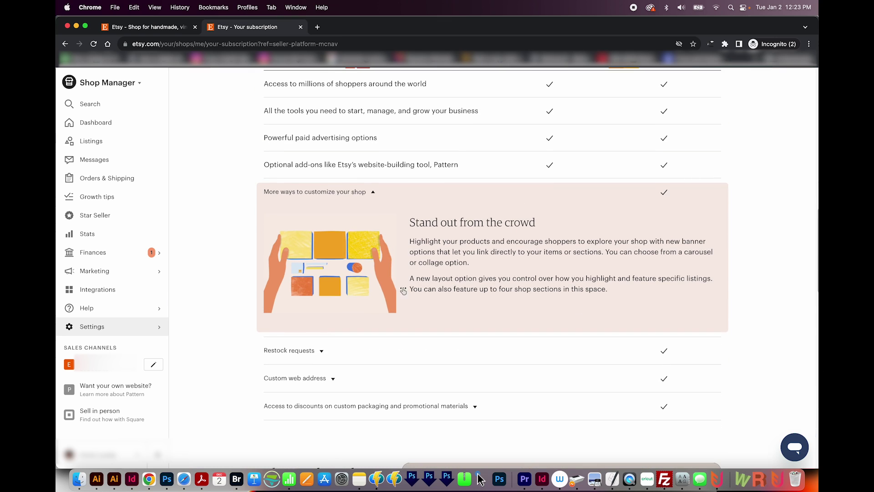
Review Info & Appearance down to Message to Buyers, then reload it with Cmd+R.
left_click(92, 326)
left_click(114, 132)
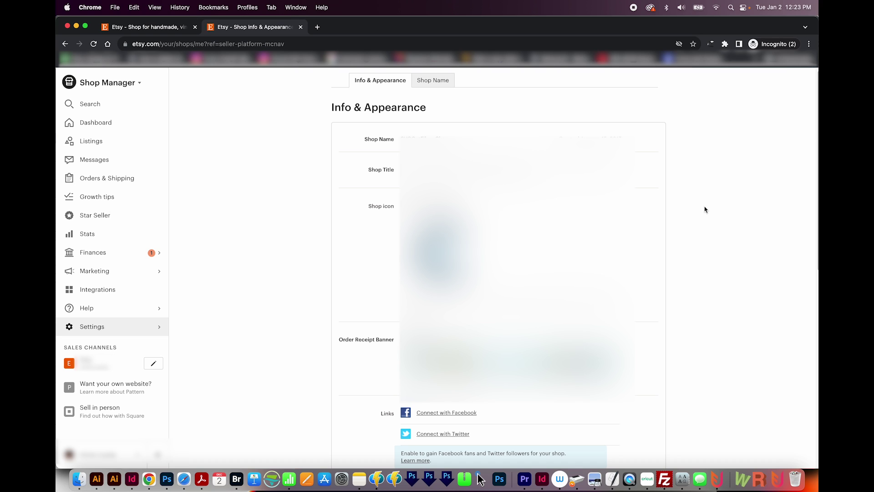
scroll(601, 223, "down", 10)
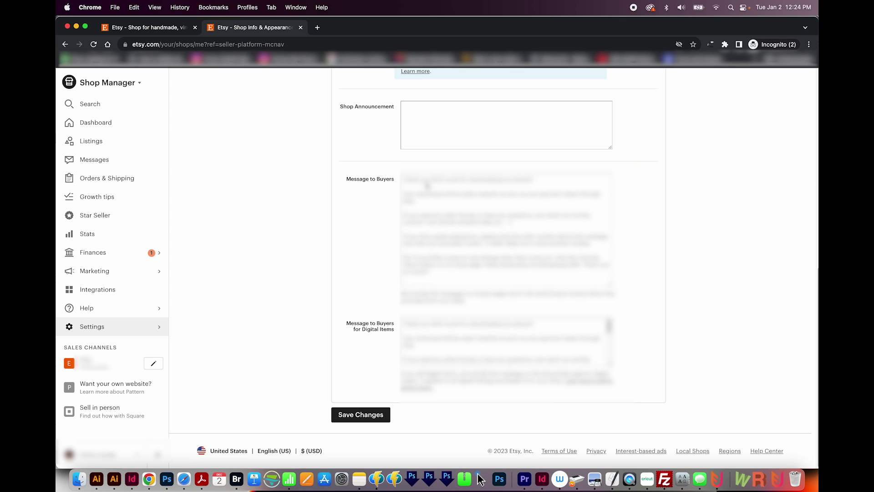
left_click(497, 319)
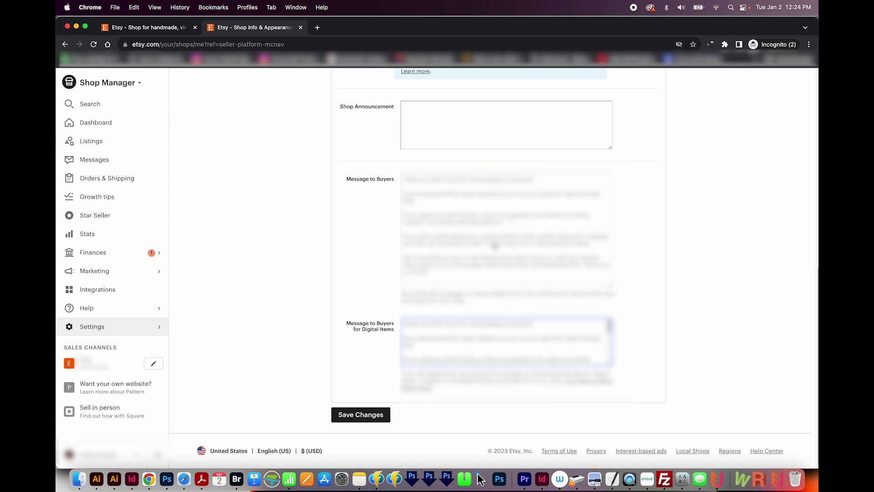
key("super+r")
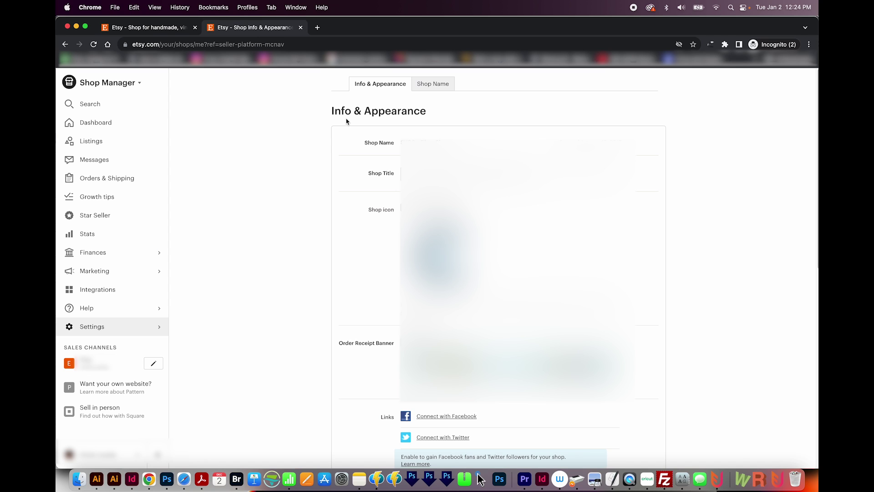
View the Shop Name section, then briefly open About your shop and return.
left_click(441, 88)
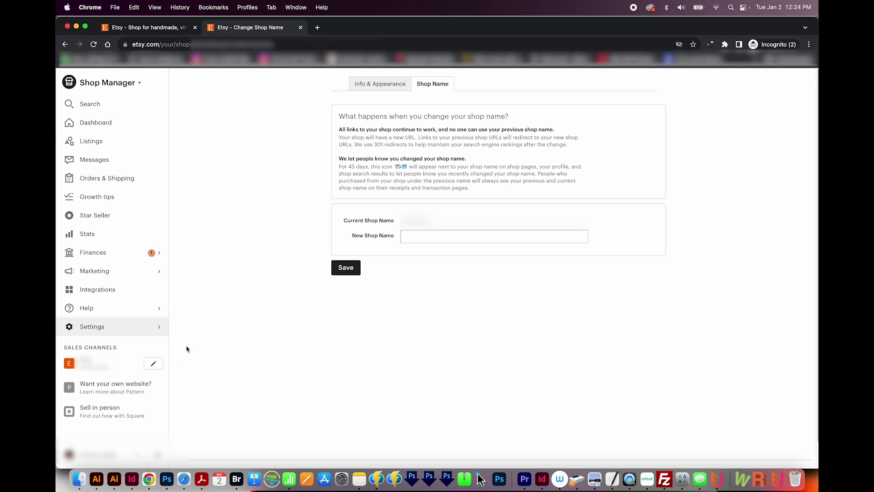
left_click(134, 332)
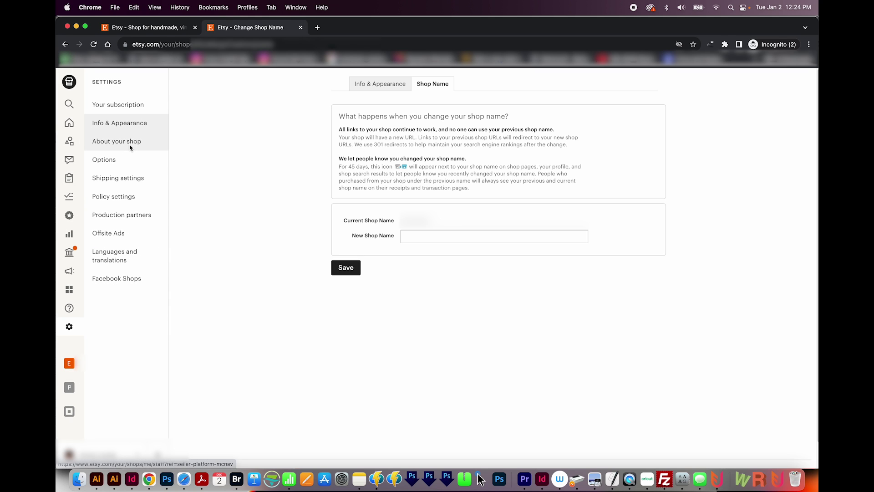
left_click(130, 145)
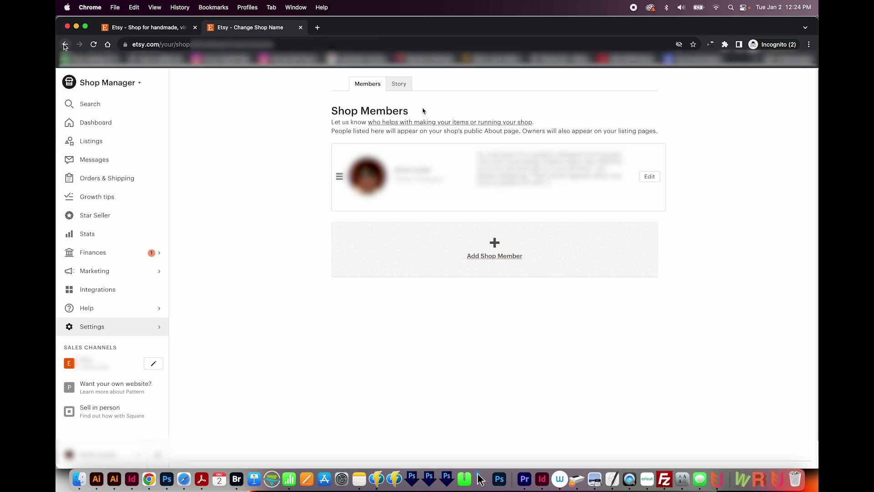
left_click(65, 45)
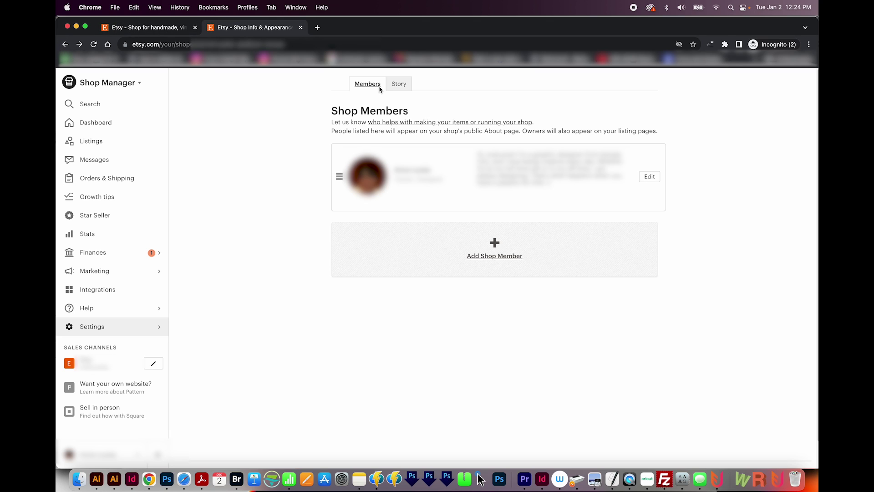
Scroll through the Shop Story section down to the shop links.
left_click(399, 84)
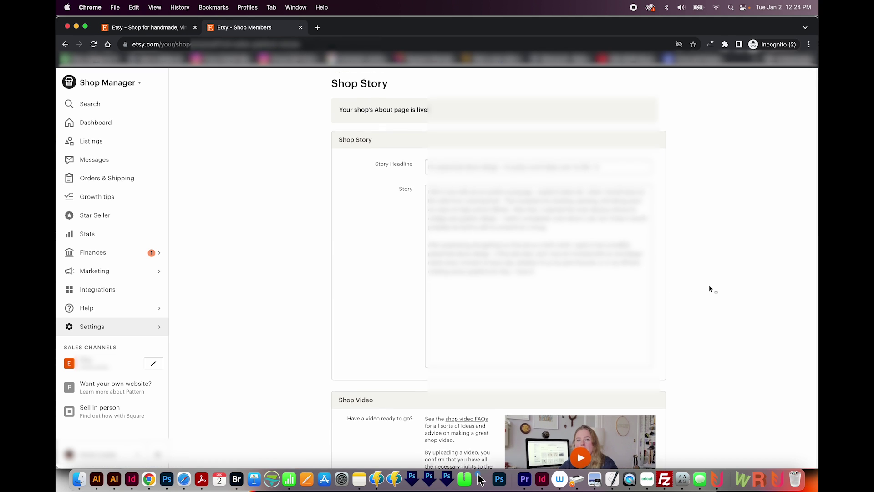
scroll(709, 289, "down", 8)
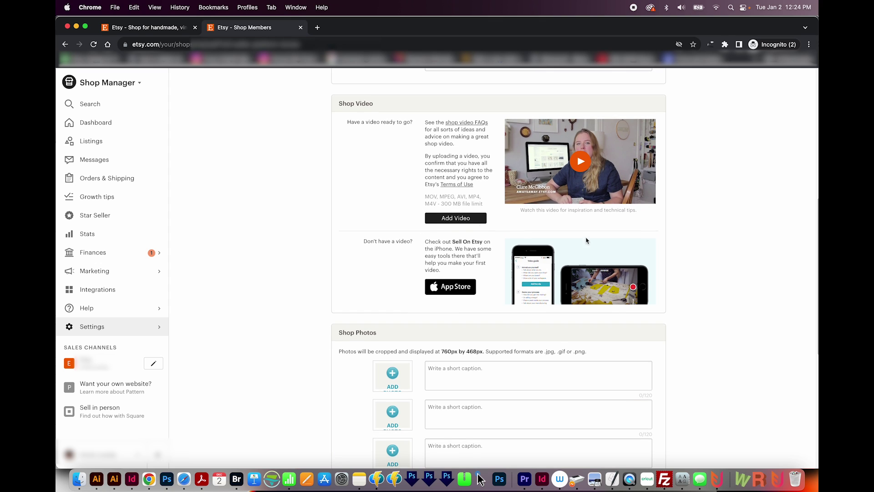
scroll(679, 293, "down", 7)
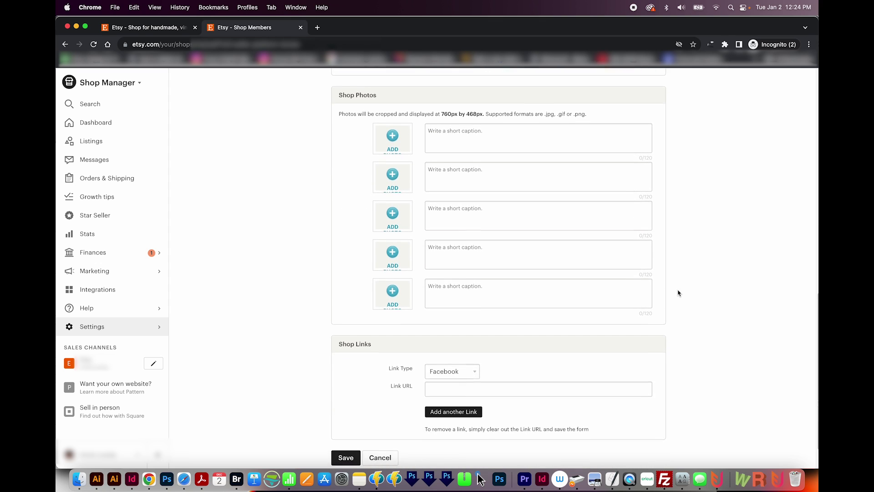
scroll(679, 293, "down", 2)
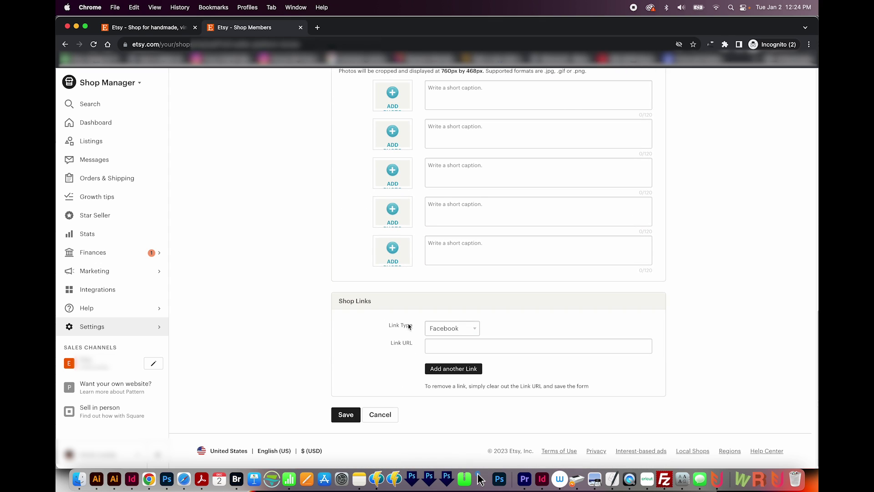
left_click(92, 326)
Review the shop Options settings, then view Vacation Mode with vacation off and empty announcement fields.
left_click(116, 160)
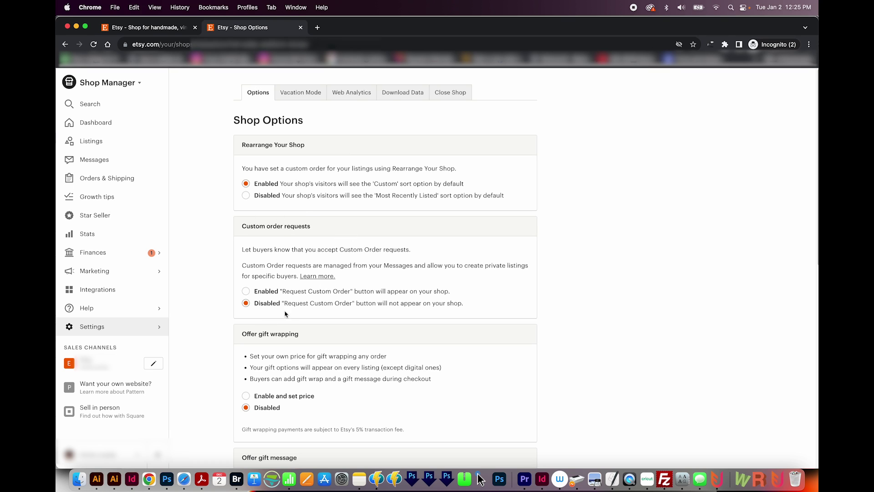
scroll(419, 315, "down", 5)
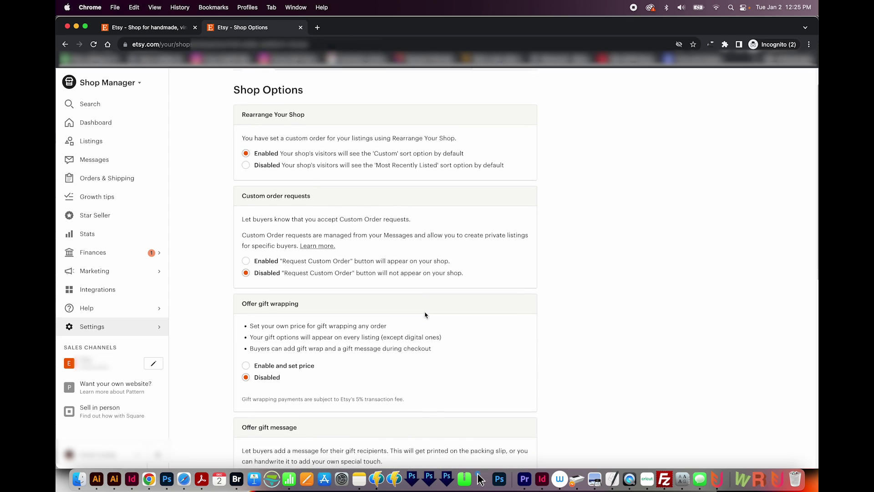
scroll(424, 315, "down", 5)
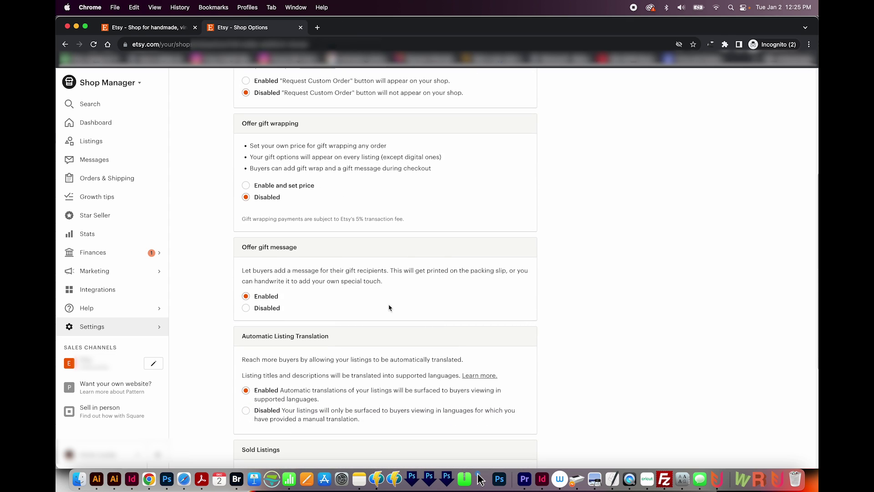
scroll(629, 333, "down", 1)
scroll(629, 333, "down", 7)
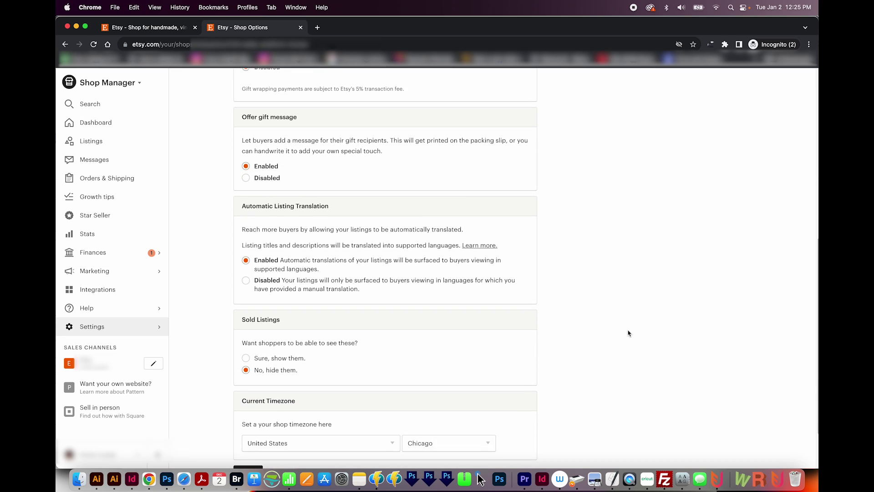
scroll(629, 333, "down", 1)
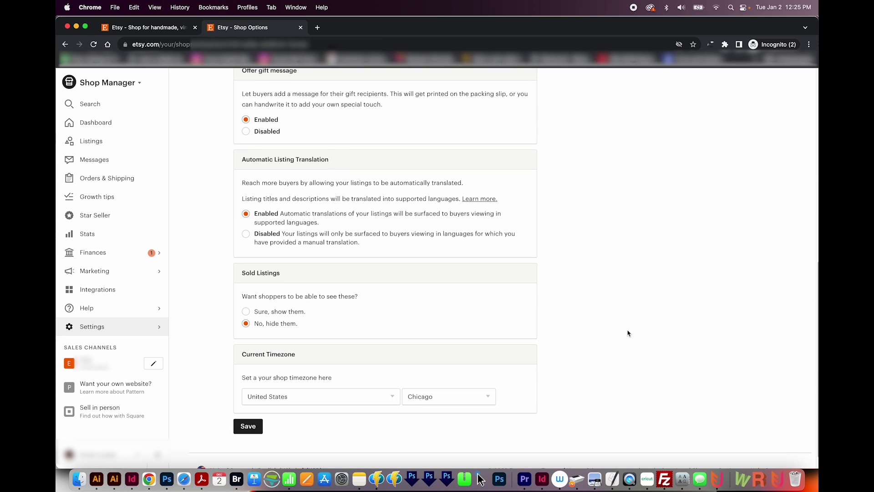
scroll(621, 340, "up", 15)
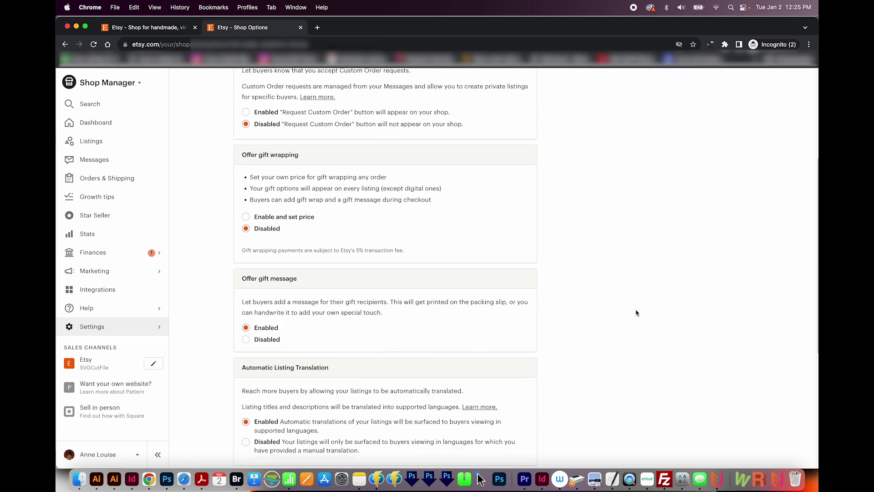
left_click(297, 94)
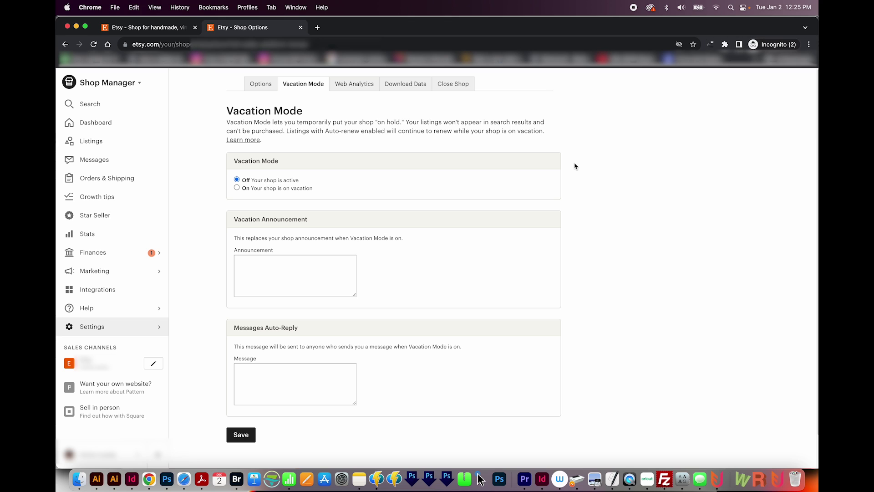
Check Web Analytics, then browse the Download Shop Data CSV exports for listings and orders.
left_click(344, 103)
left_click(359, 86)
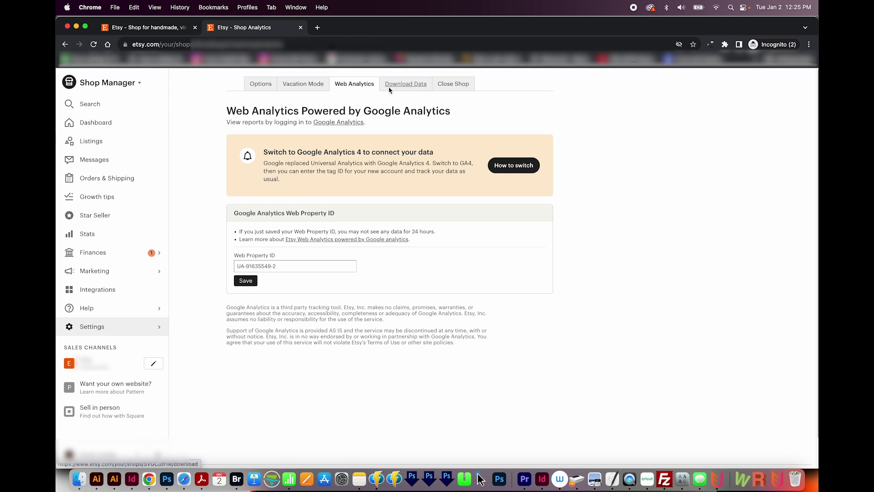
left_click(409, 87)
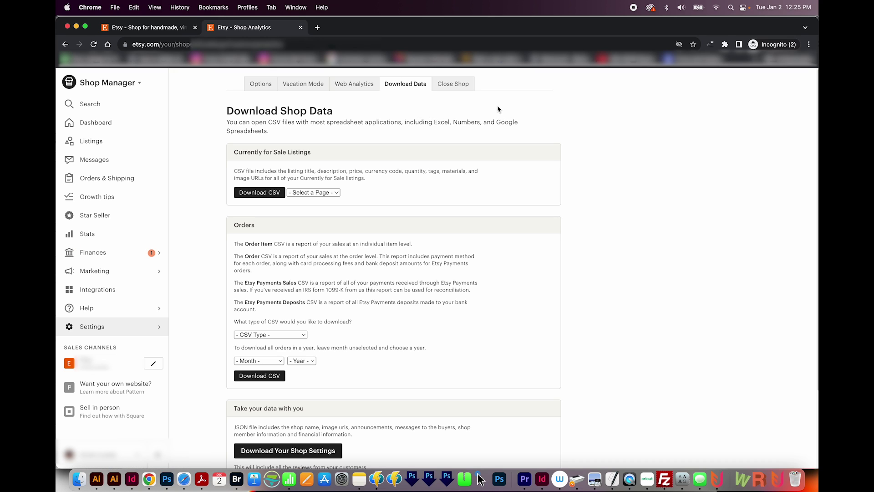
left_click(253, 193)
scroll(485, 262, "down", 3)
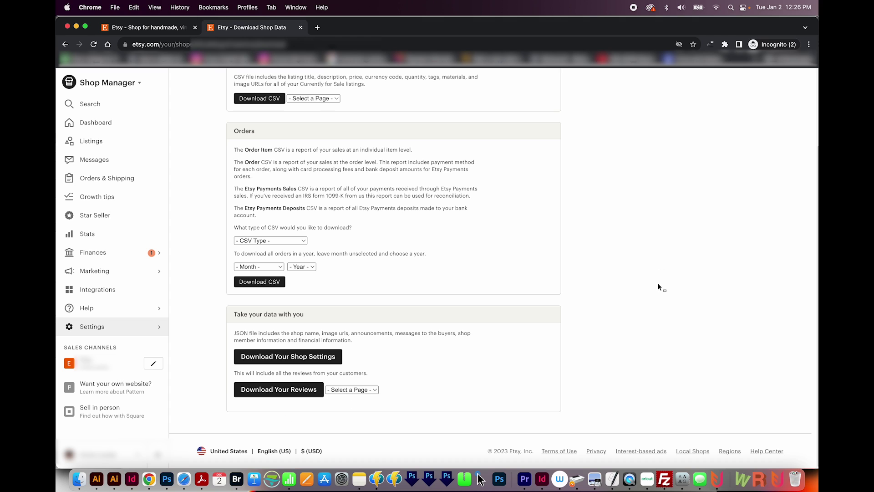
scroll(460, 87, "up", 3)
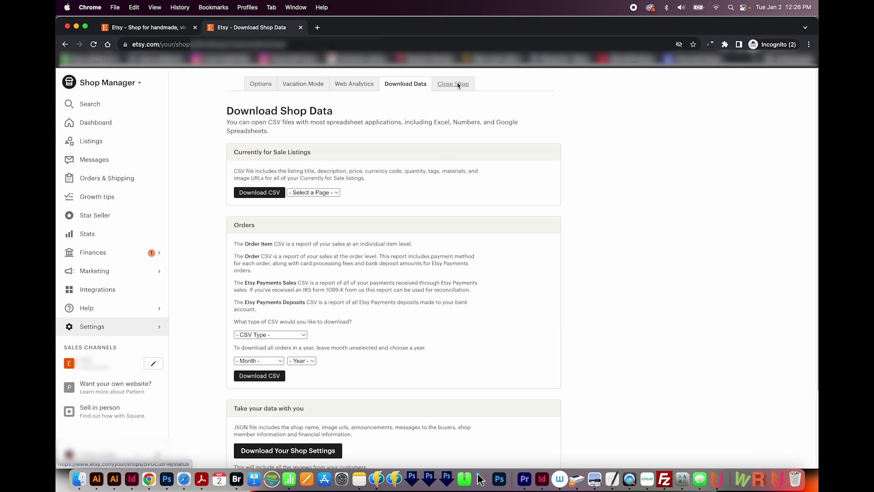
Show the Close Shop page, open the Pattern website link in a new tab, then return.
left_click(458, 85)
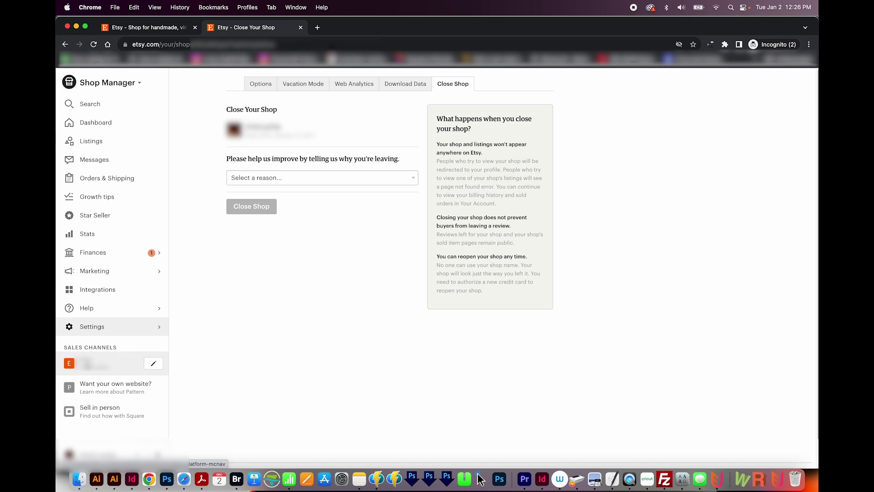
left_click(109, 391)
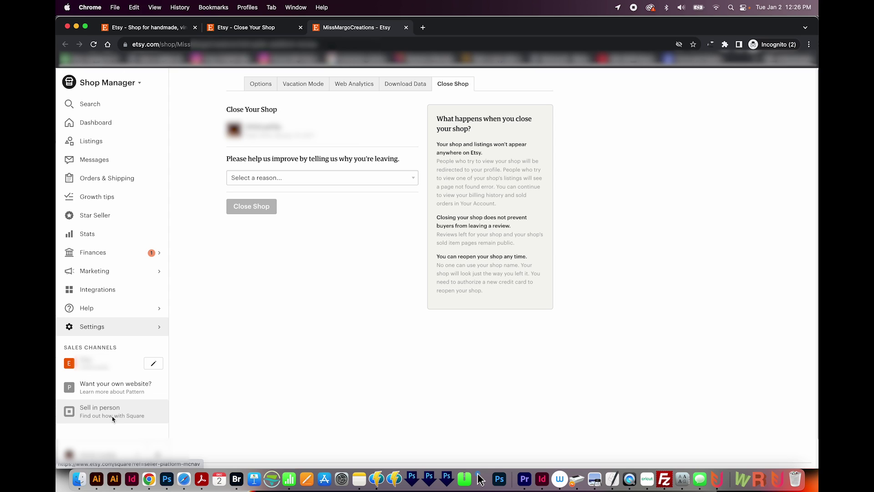
key("ctrl+shift+Tab")
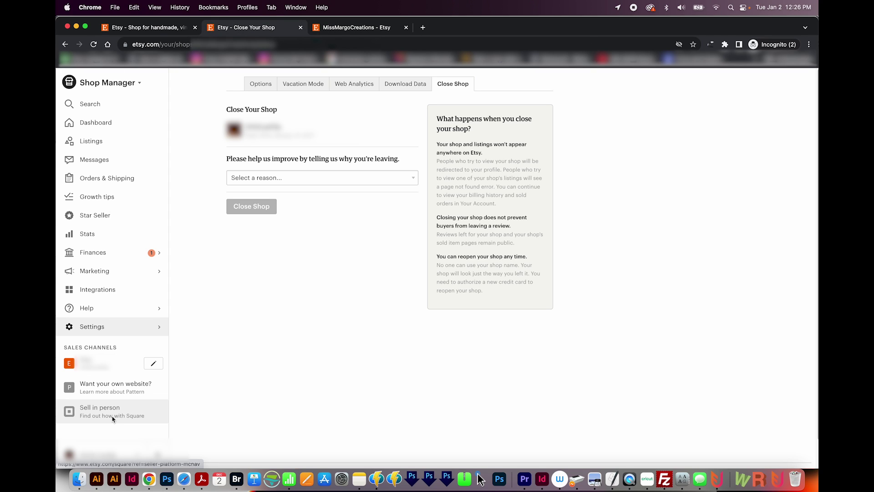